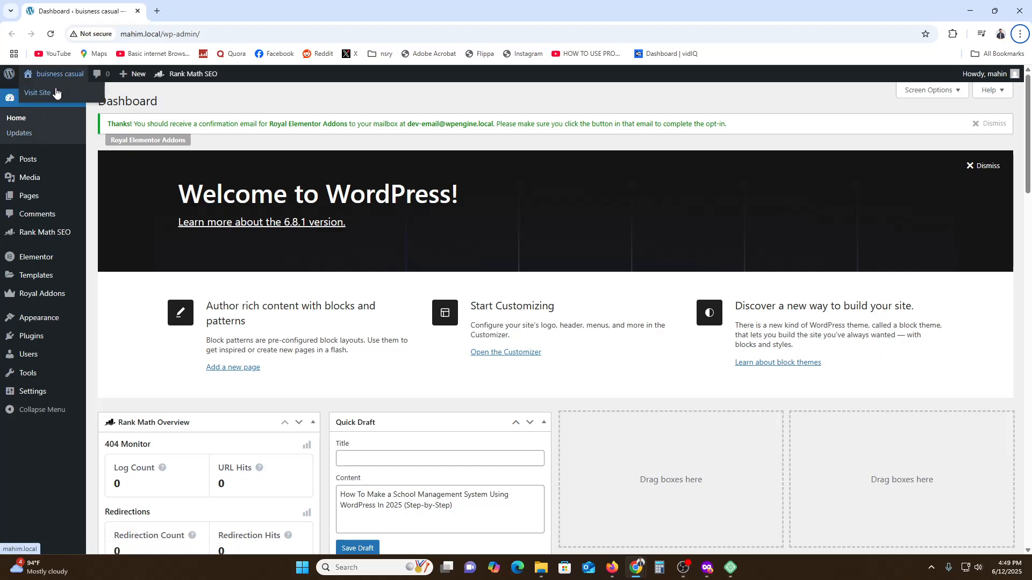
Open the live site in a new tab, look over its home page, and close that tab
right_click(53, 90)
left_click(86, 98)
left_click(196, 6)
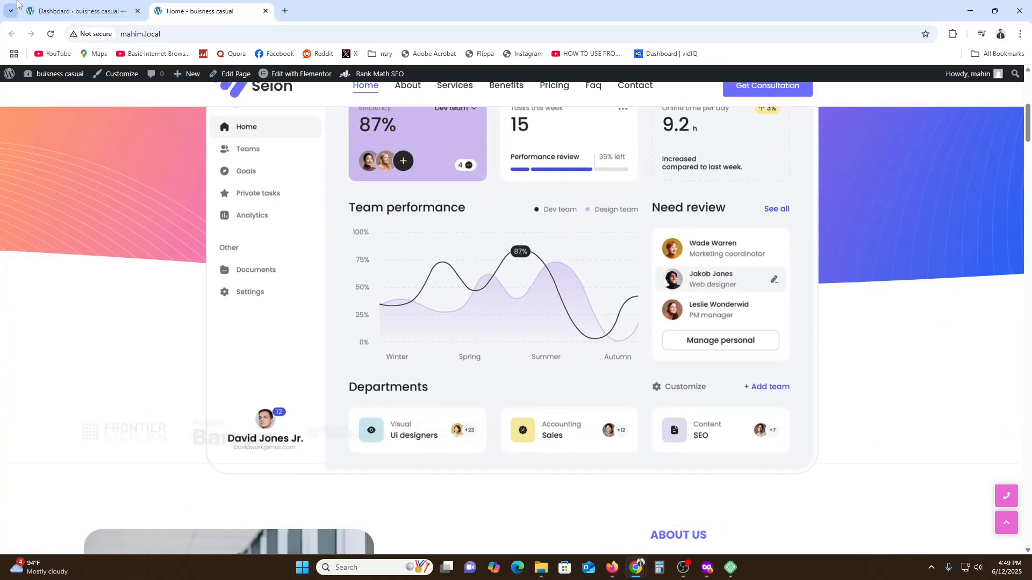
left_click(83, 4)
left_click(266, 11)
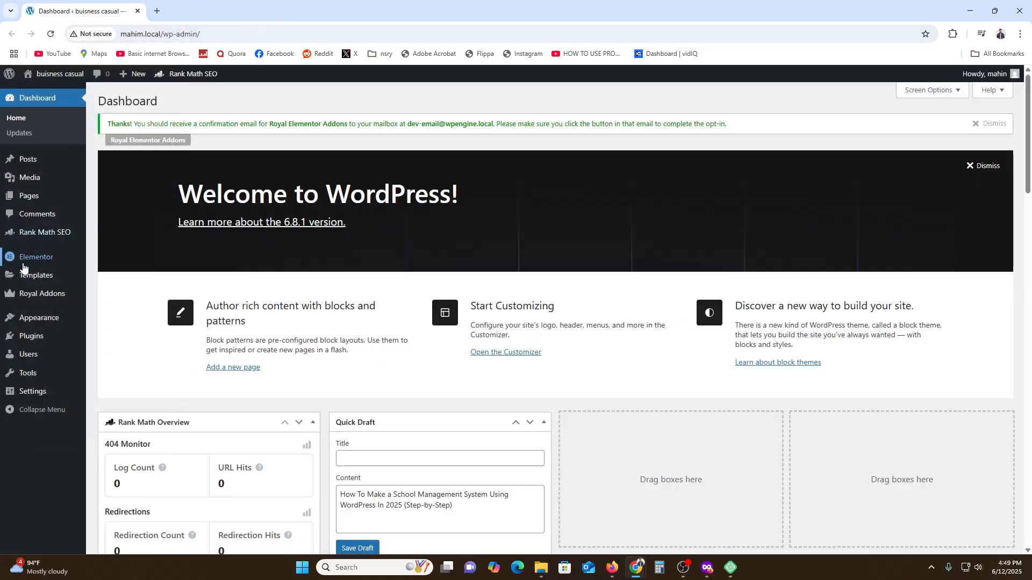
Search the plugins available to add for "wpschool", and replace that keyword with "school"
mouse_move(23, 262)
mouse_move(2, 235)
mouse_move(28, 339)
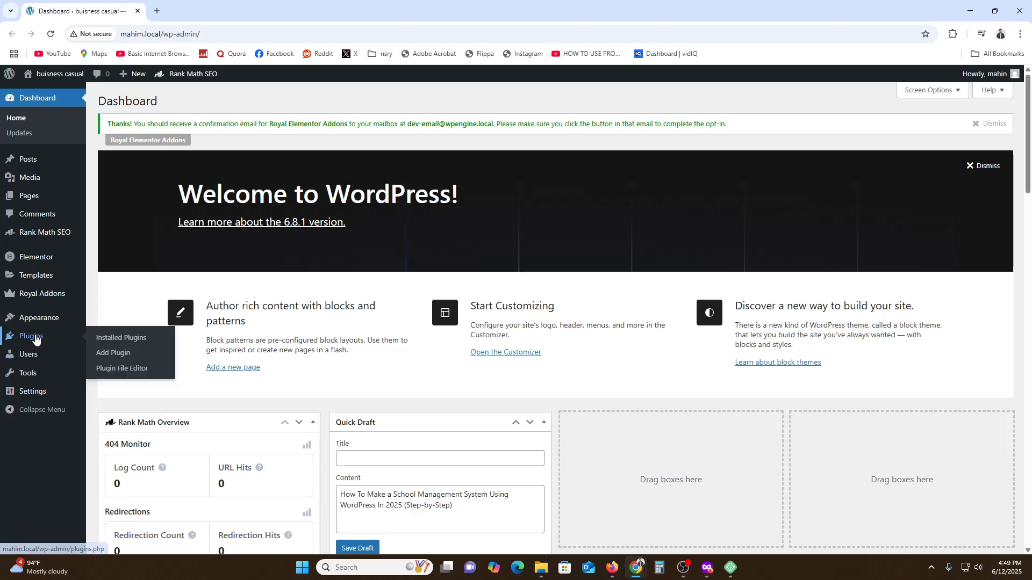
left_click(101, 355)
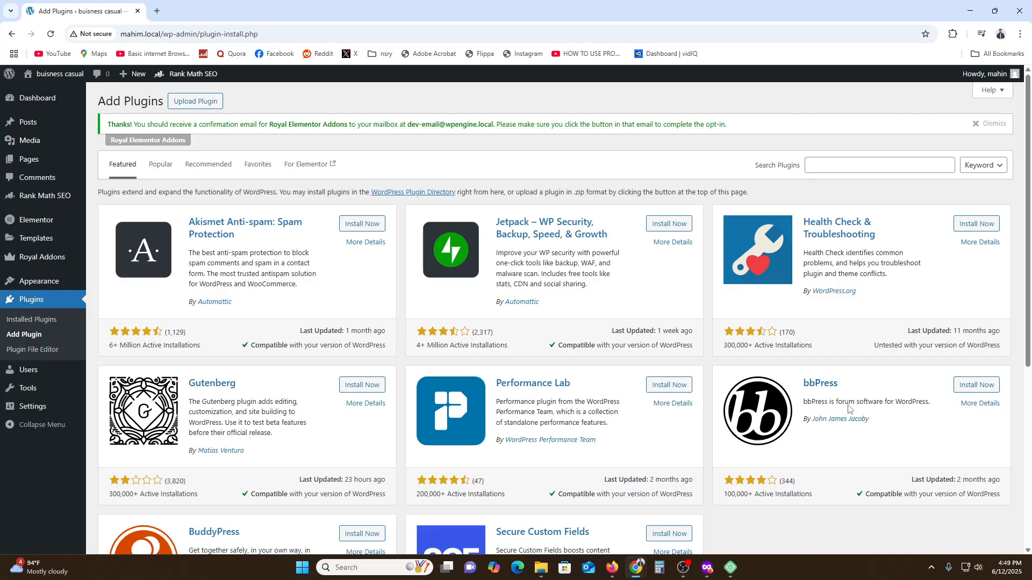
left_click(851, 168)
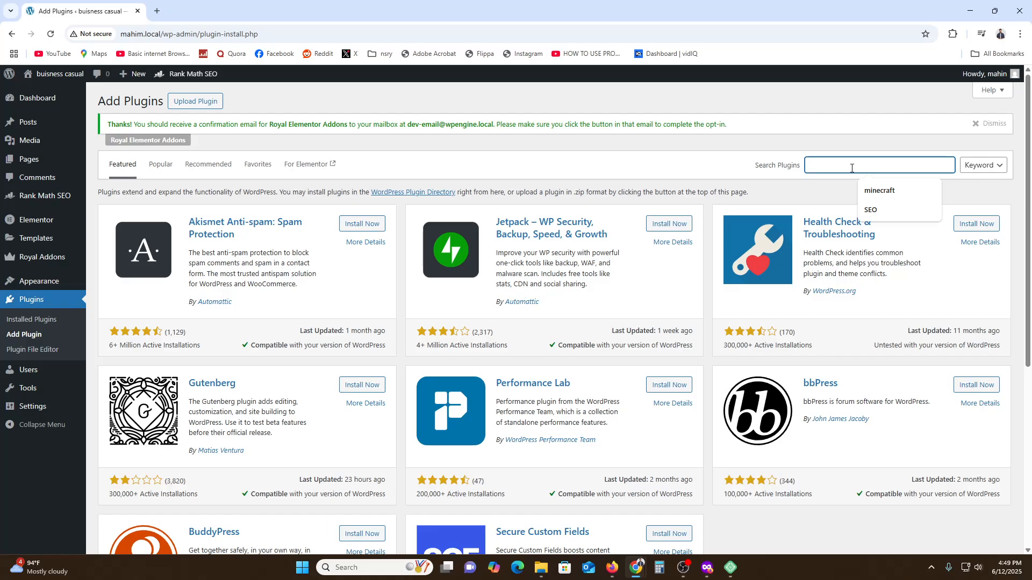
type("wpsh")
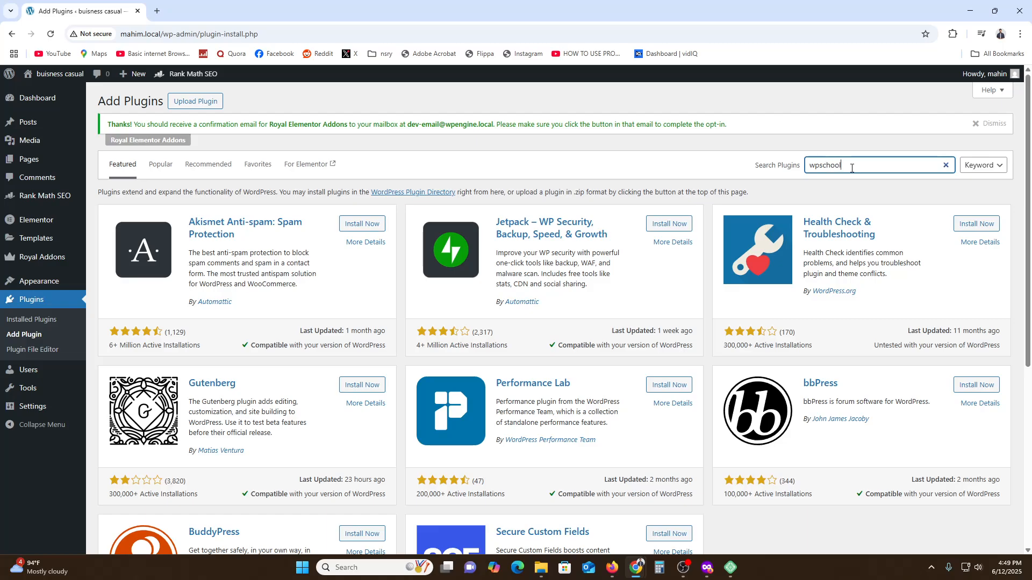
key("Return")
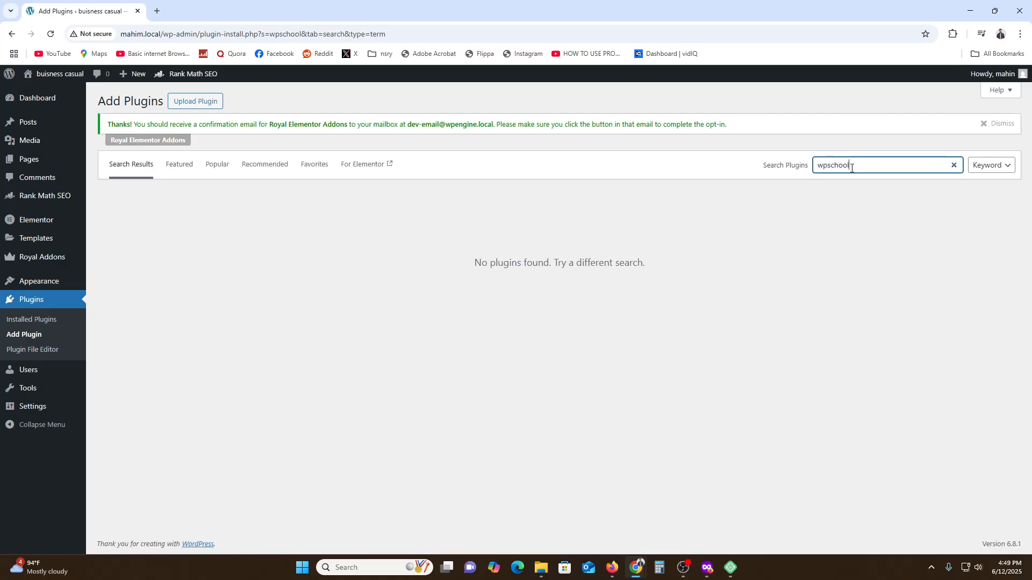
left_click_drag(831, 165, 799, 174)
key("BackSpace")
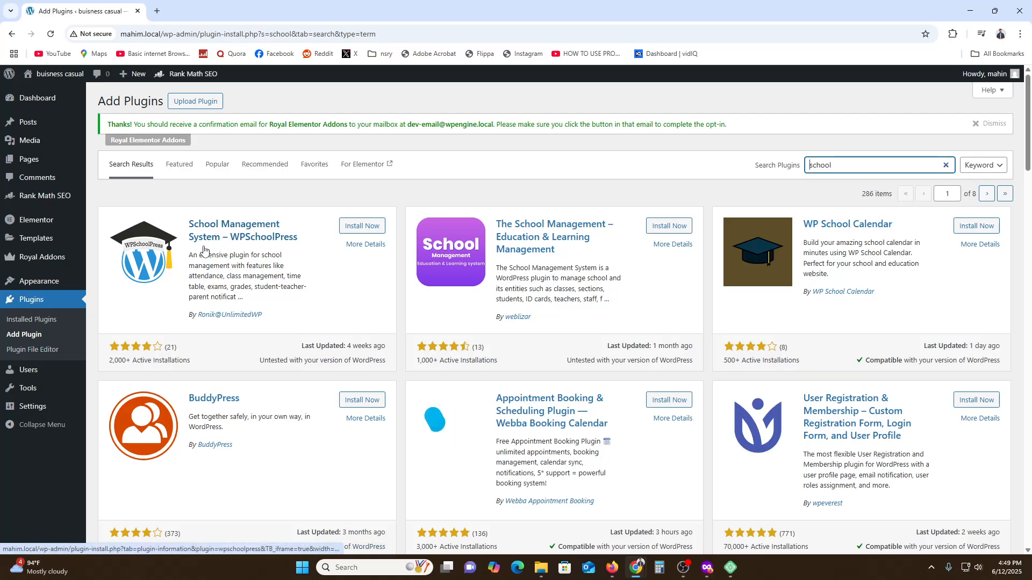
Open the details of School Management System – WPSchoolPress, read through its feature descriptions, and close them
left_click(223, 246)
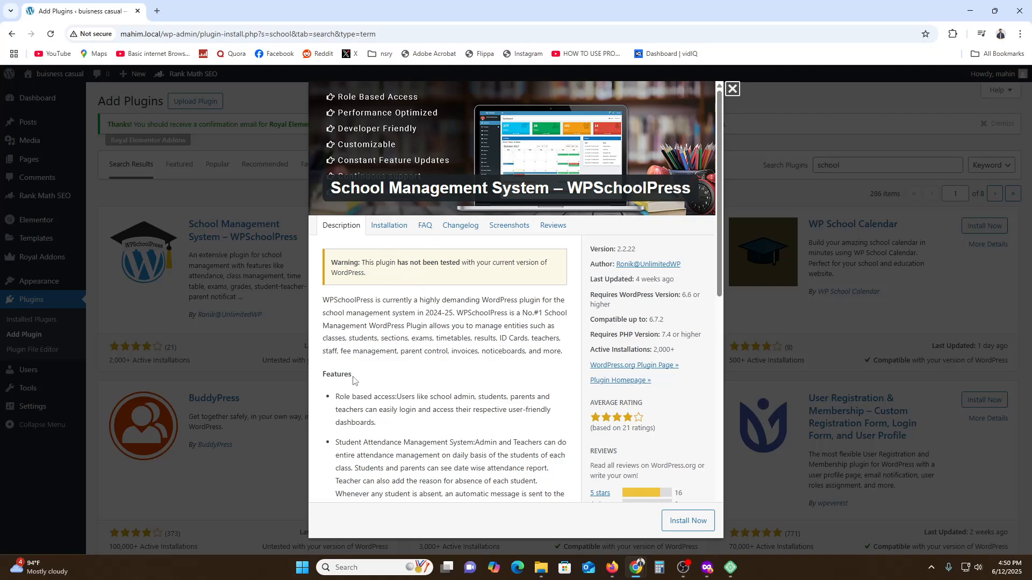
scroll(359, 407, "down", 2)
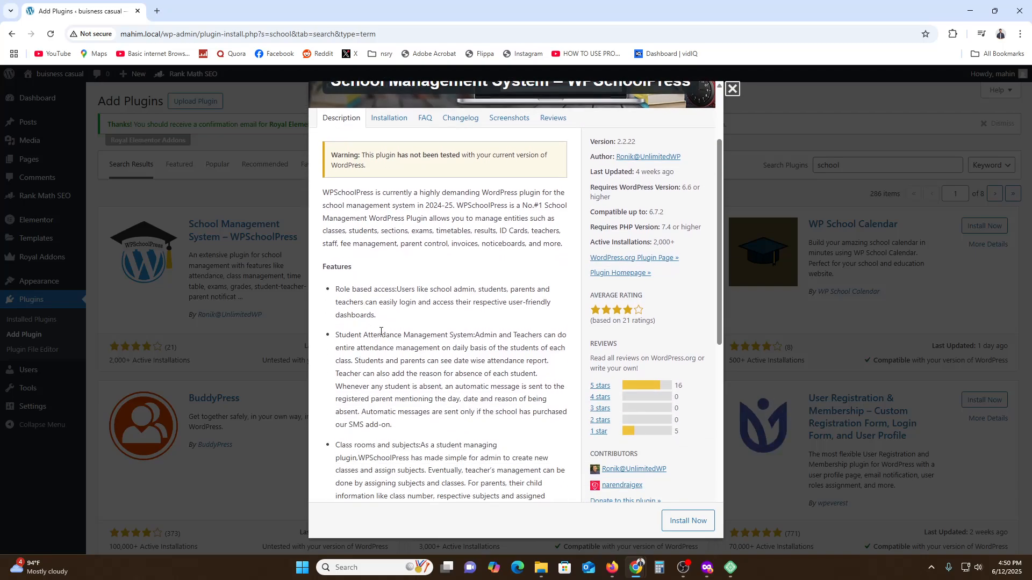
scroll(380, 331, "down", 1)
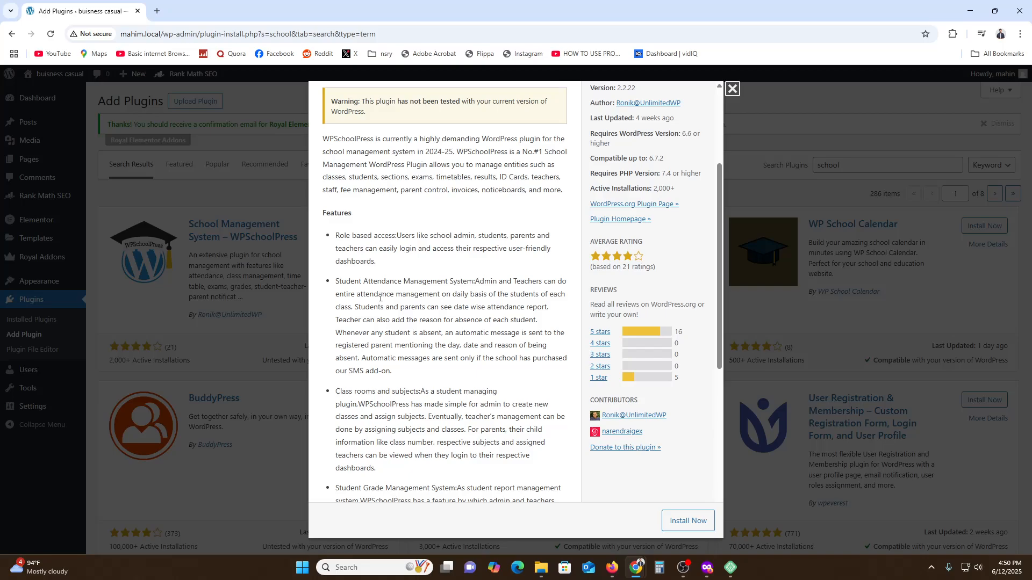
scroll(381, 298, "down", 2)
left_click_drag(359, 174, 394, 195)
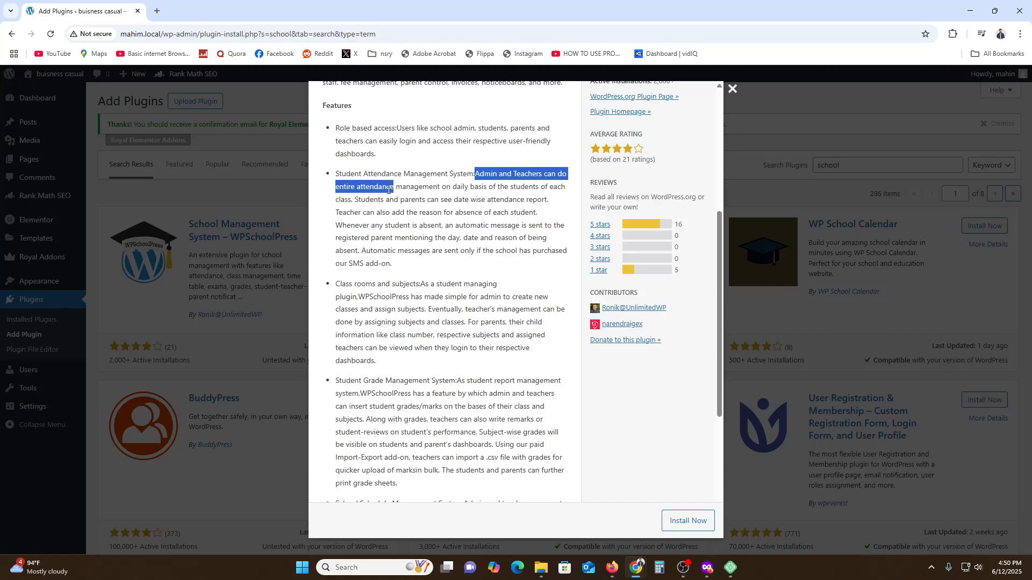
left_click_drag(335, 283, 493, 285)
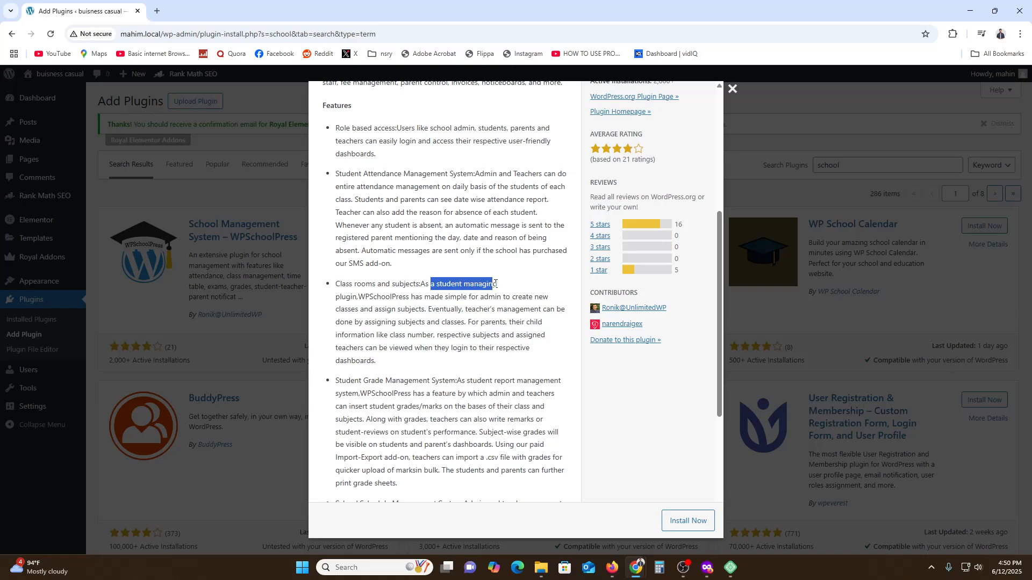
left_click_drag(369, 300, 497, 302)
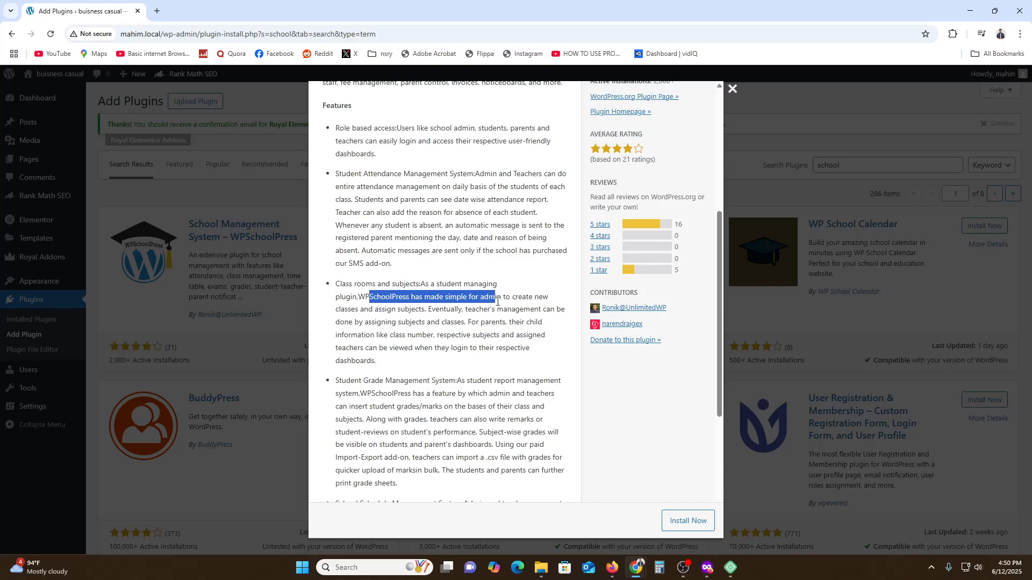
scroll(364, 310, "down", 3)
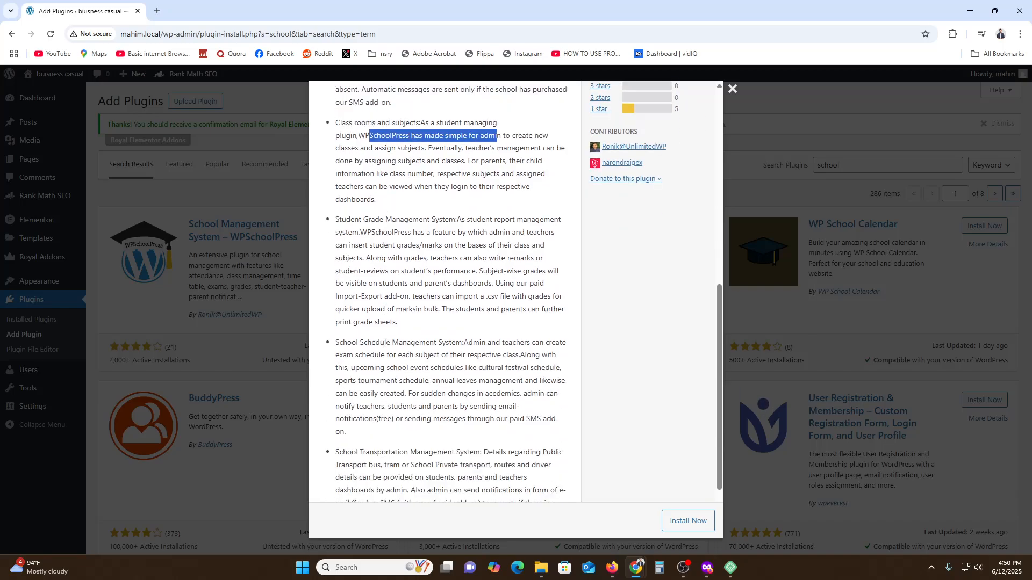
left_click_drag(337, 219, 463, 220)
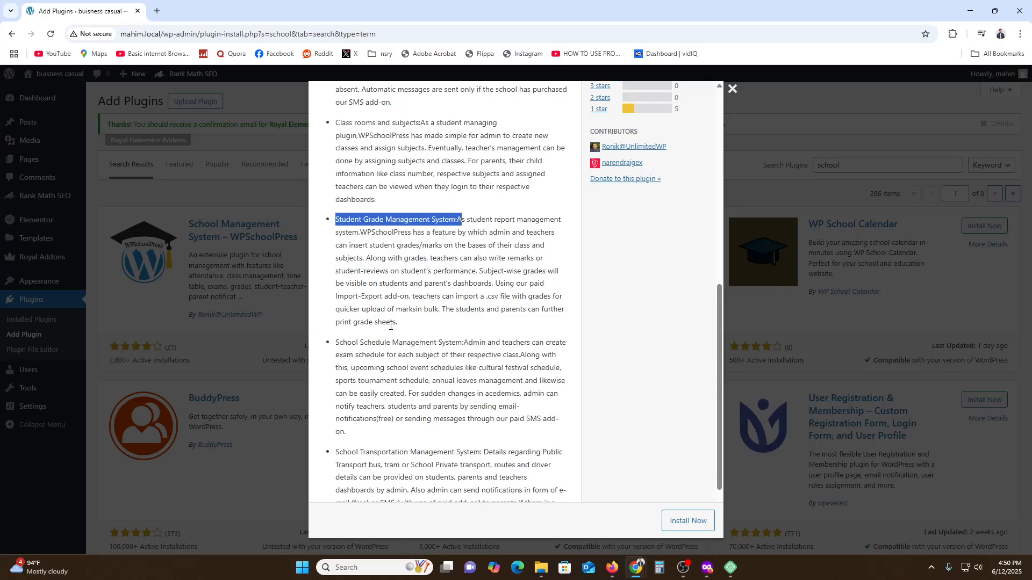
left_click_drag(337, 343, 464, 343)
scroll(464, 344, "down", 2)
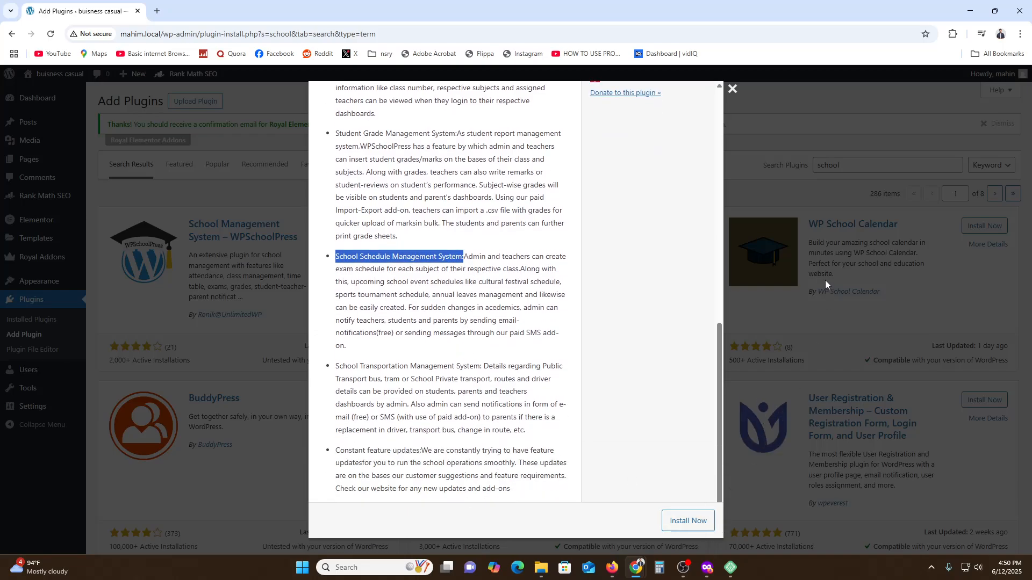
left_click(744, 290)
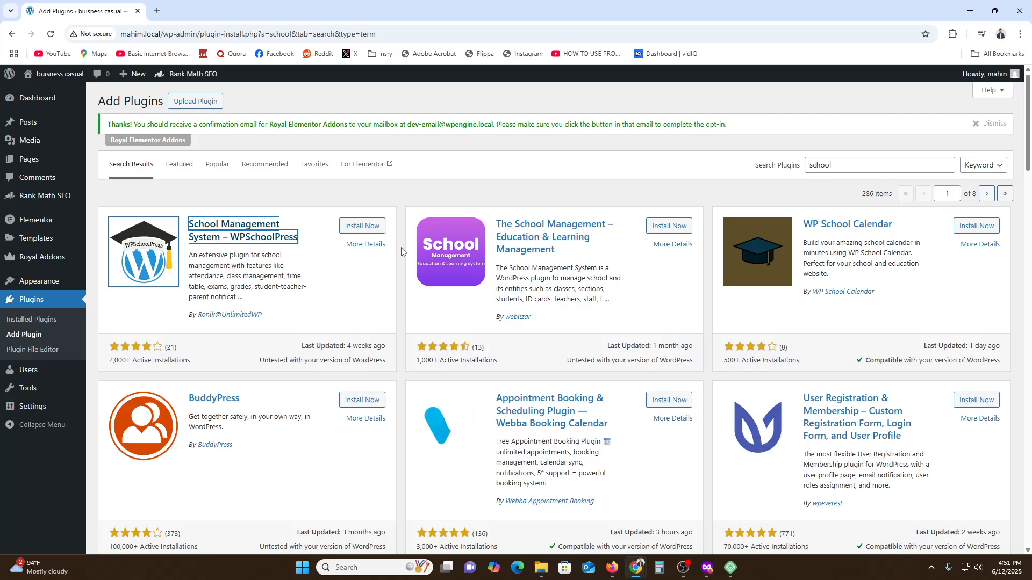
Install and activate the School Management System – WPSchoolPress plugin, and open its settings page
left_click(366, 230)
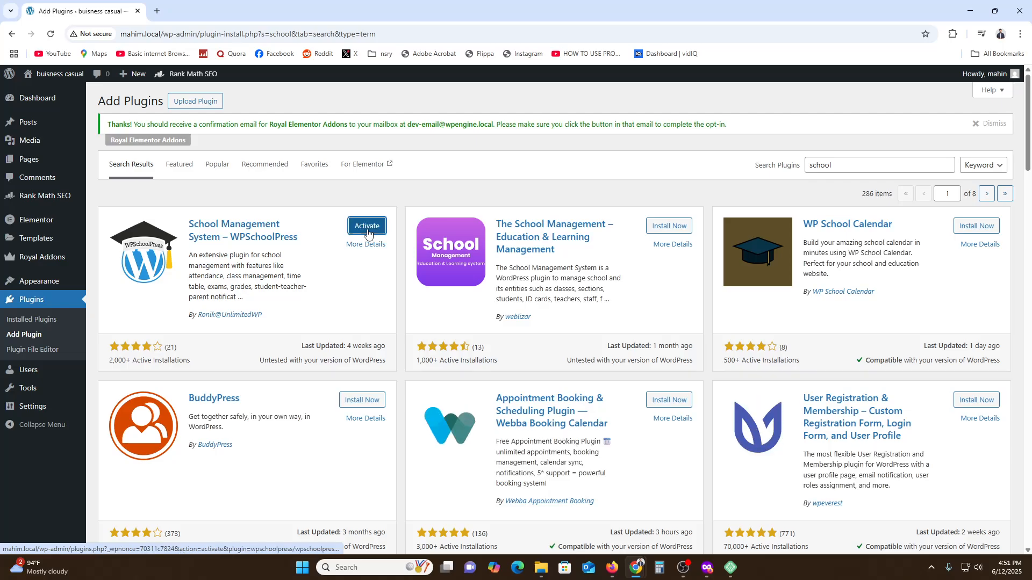
left_click(368, 232)
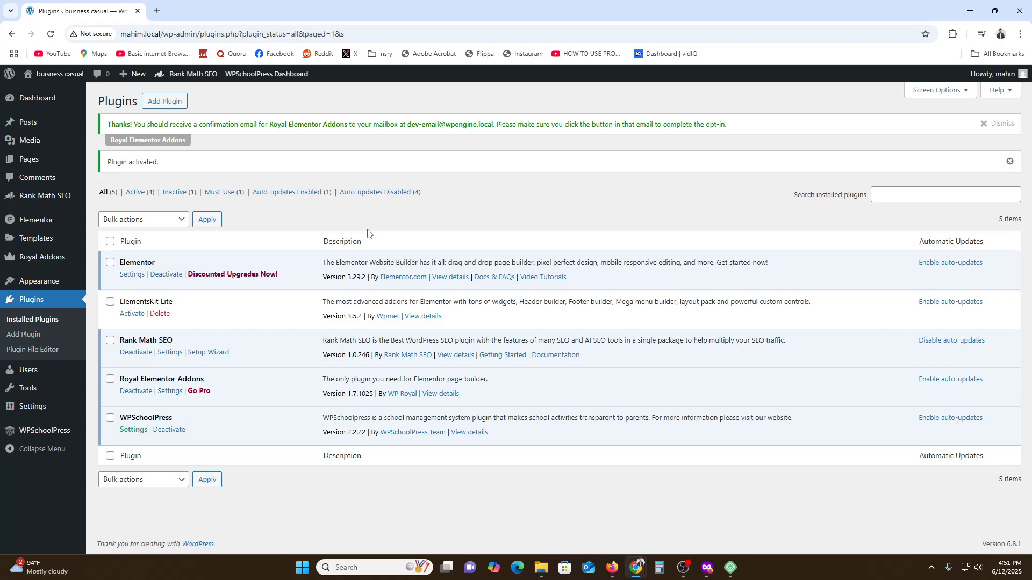
left_click(129, 430)
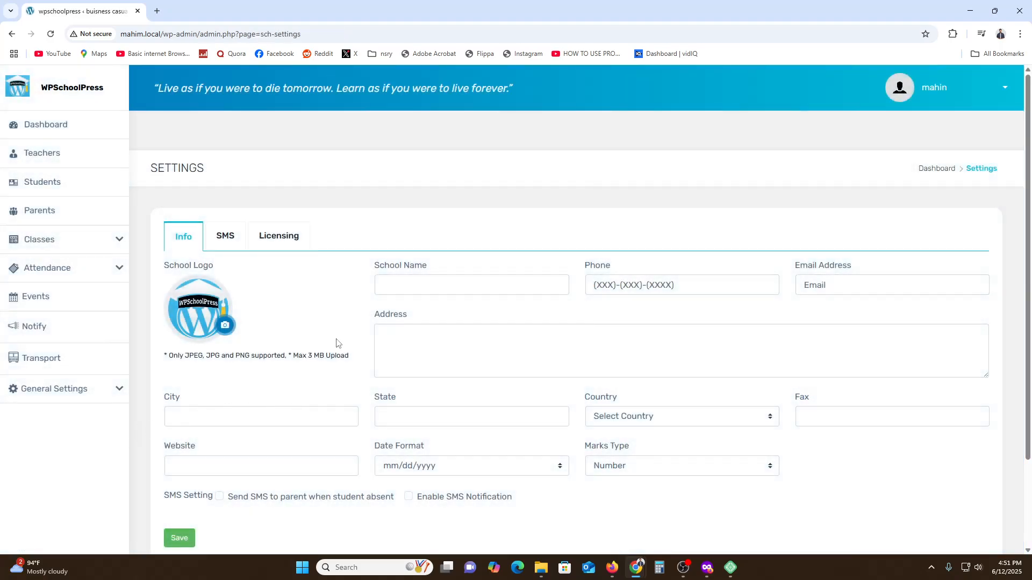
scroll(335, 344, "down", 3)
scroll(269, 244, "up", 3)
Open the WPSchoolPress dashboard and examine its summary cards and activities calendar
left_click(74, 124)
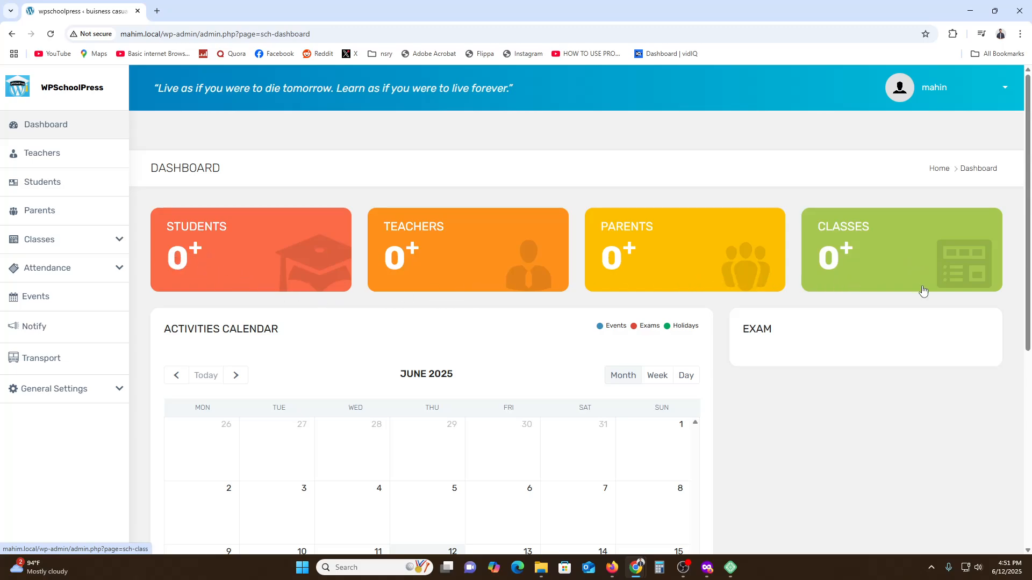
scroll(849, 189, "down", 4)
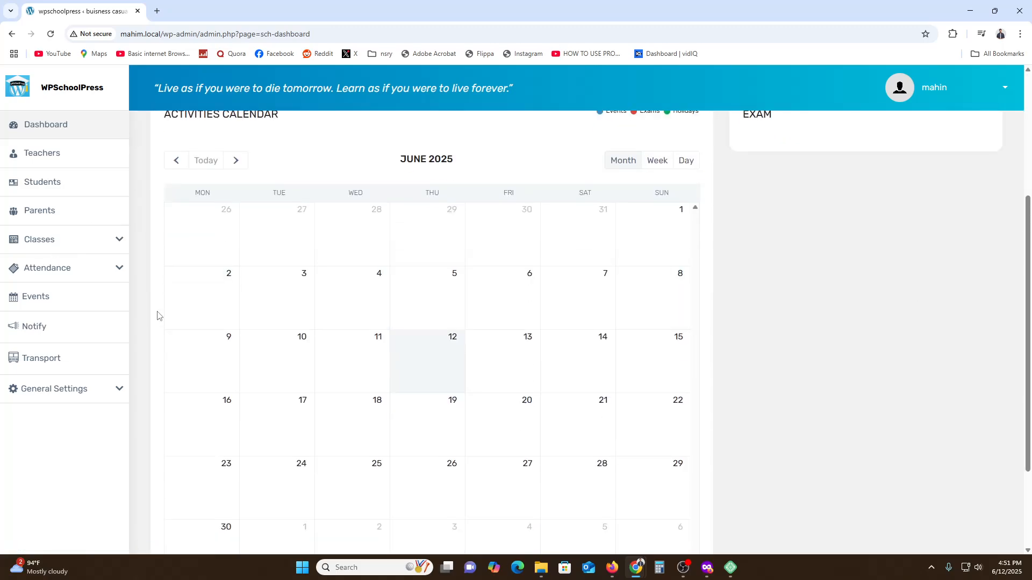
scroll(158, 316, "up", 4)
left_click_drag(175, 323, 263, 328)
left_click(421, 489)
scroll(432, 486, "down", 3)
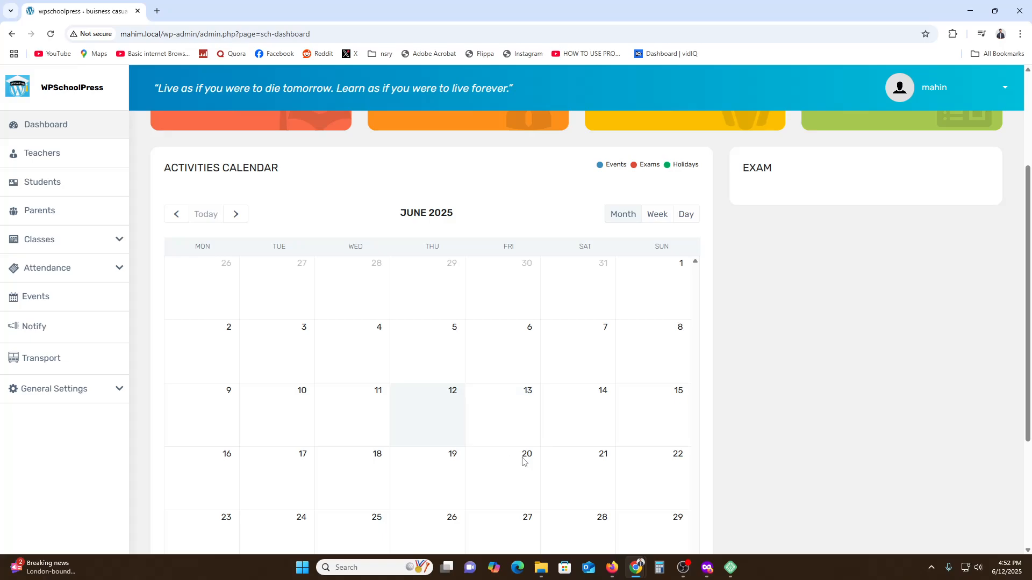
scroll(537, 462, "down", 2)
scroll(624, 468, "up", 3)
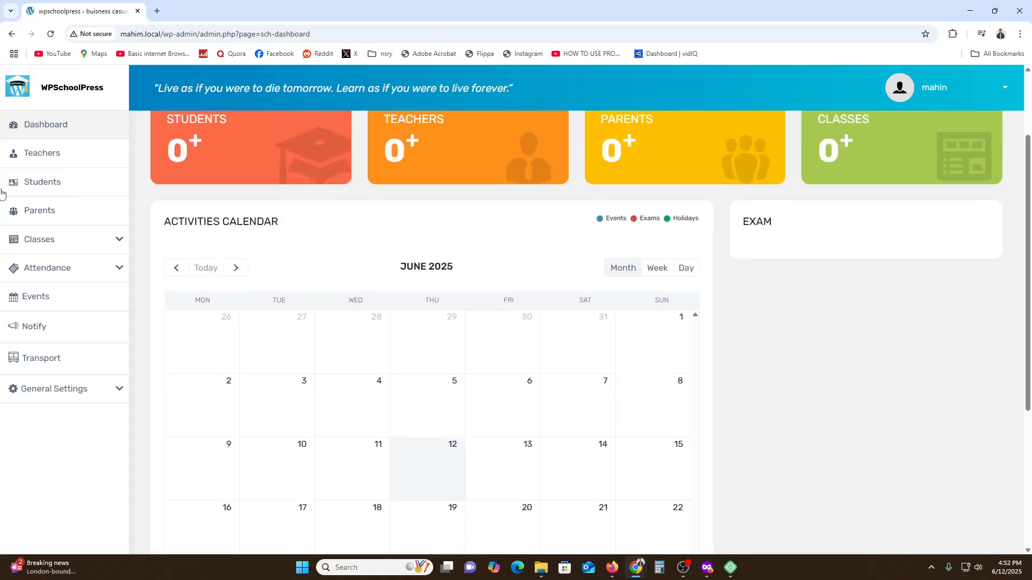
Create a new teacher record and enter the teacher's first and last name
left_click(43, 156)
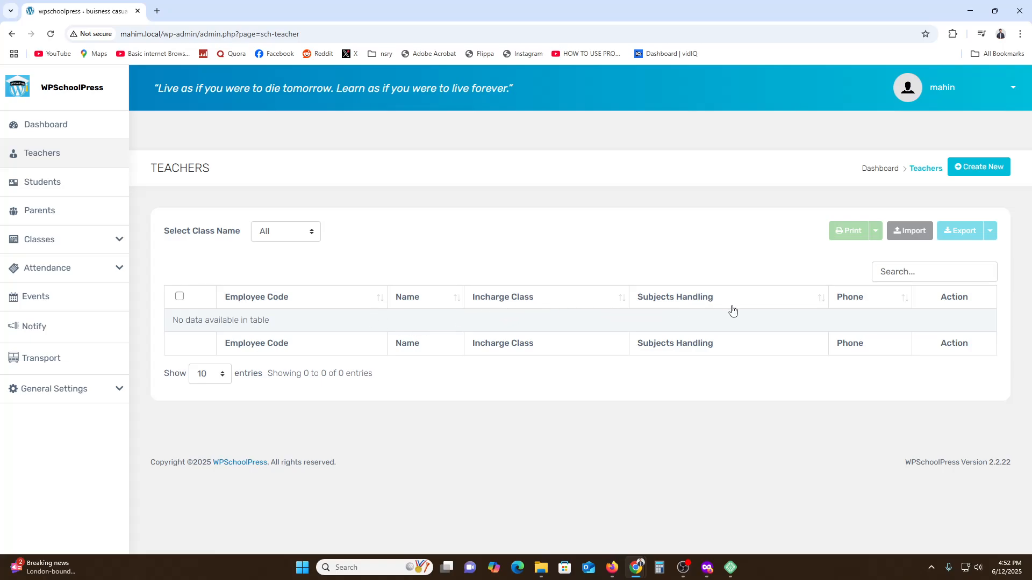
left_click(979, 167)
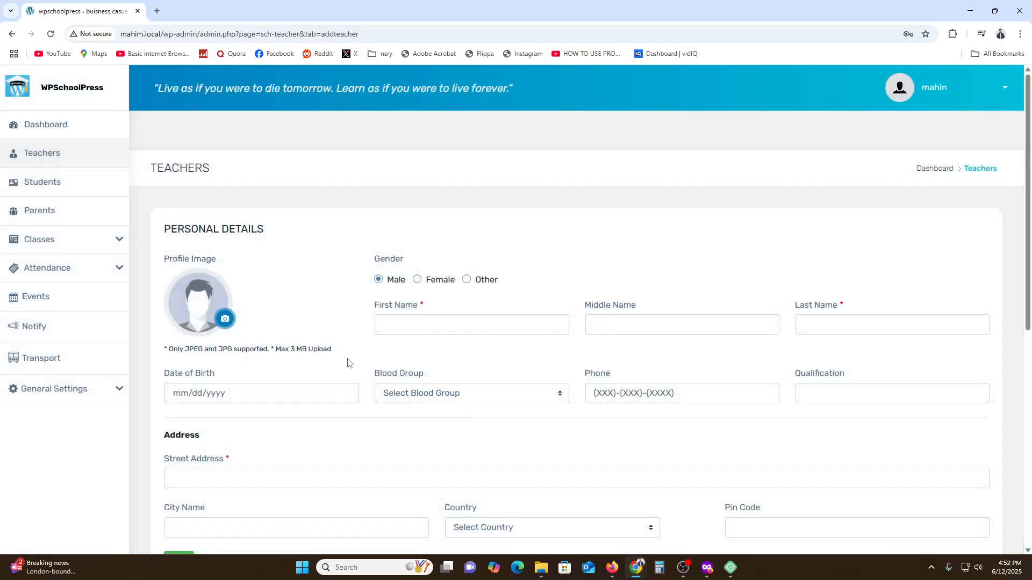
left_click(442, 329)
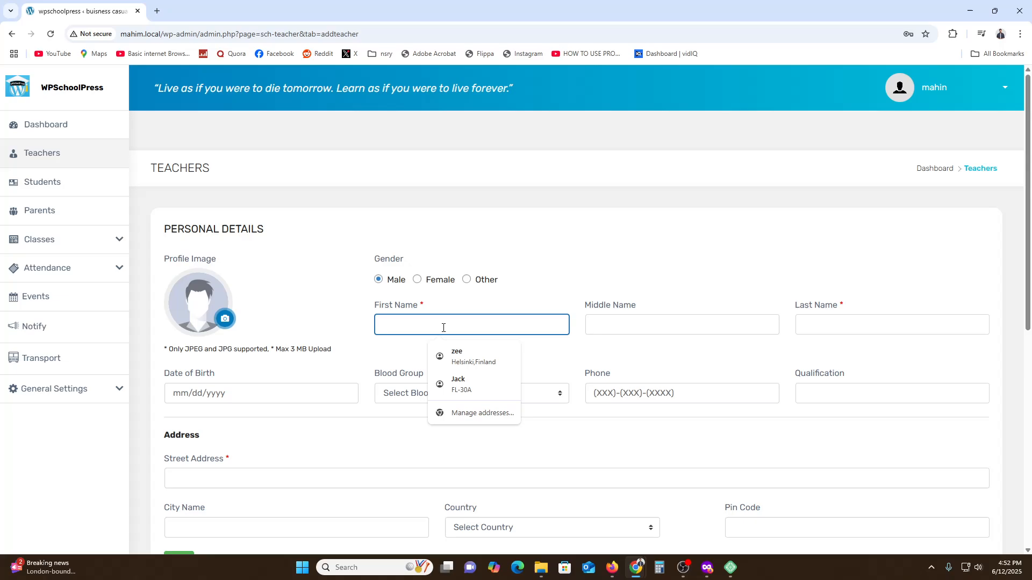
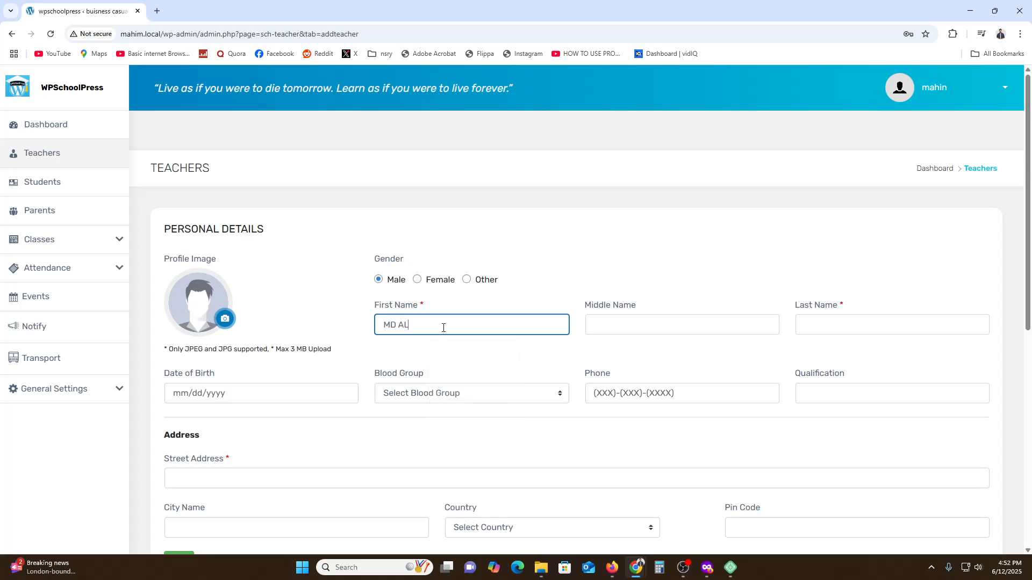
left_click(858, 327)
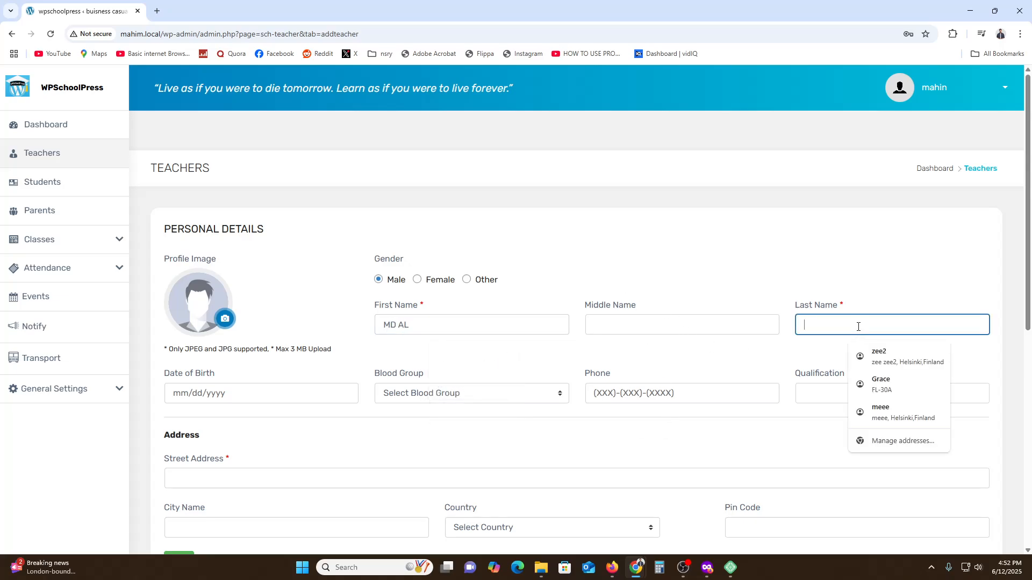
type("c")
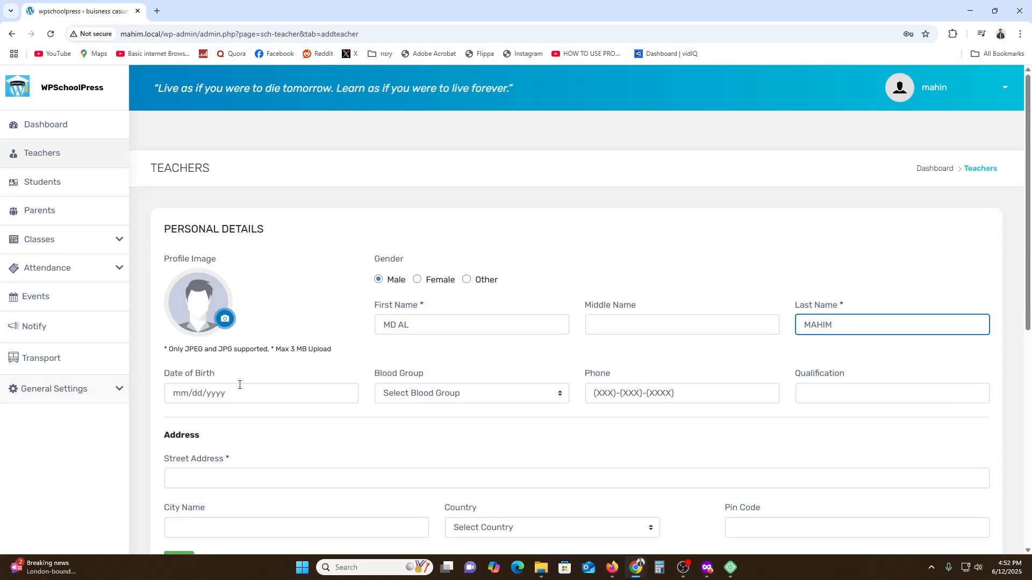
Set the teacher's date of birth by choosing the year, month and day in the calendar
left_click(248, 393)
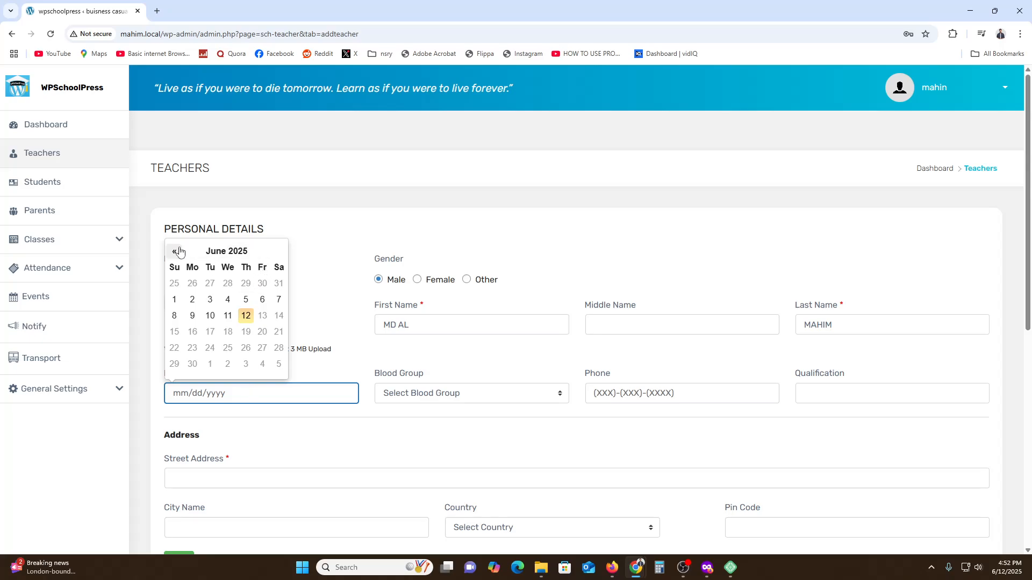
left_click(229, 252)
left_click(211, 266)
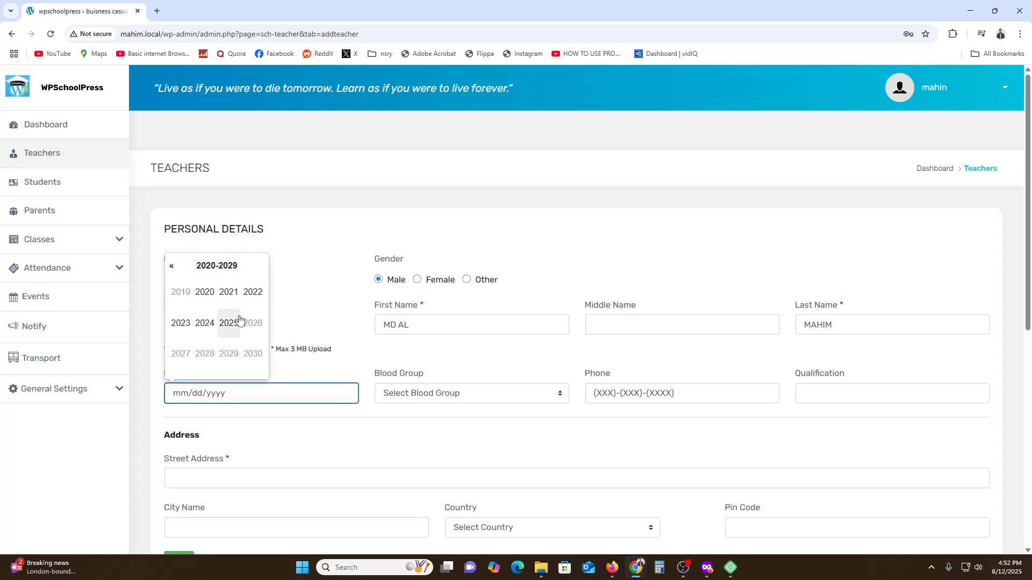
scroll(233, 325, "down", 1)
scroll(197, 277, "up", 1)
left_click(173, 270)
left_click(172, 266)
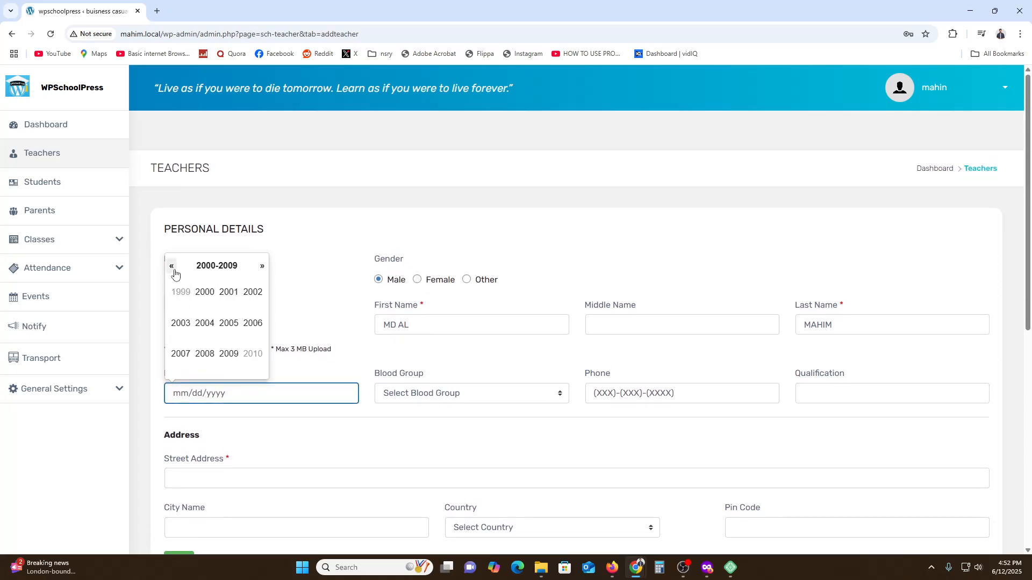
left_click(204, 292)
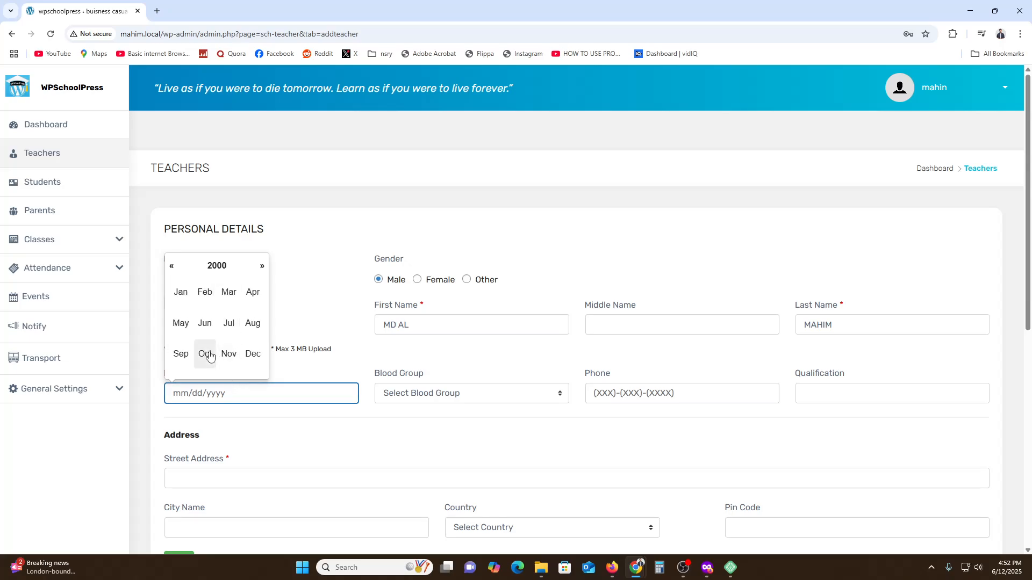
left_click(206, 354)
left_click(252, 336)
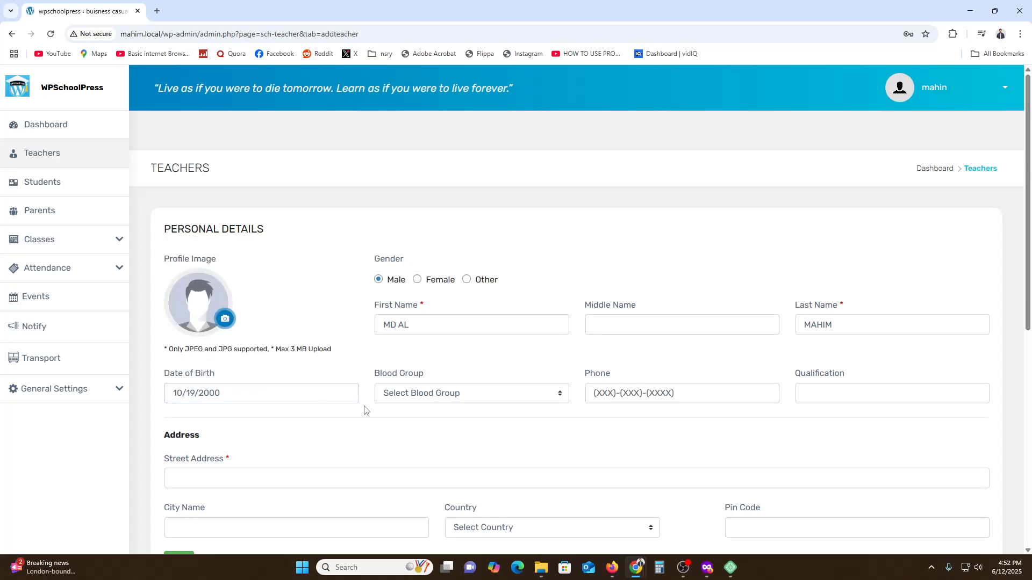
Set the teacher's blood group to B +, enter the phone number, and fill in the qualification as SSC
left_click(425, 399)
left_click(511, 482)
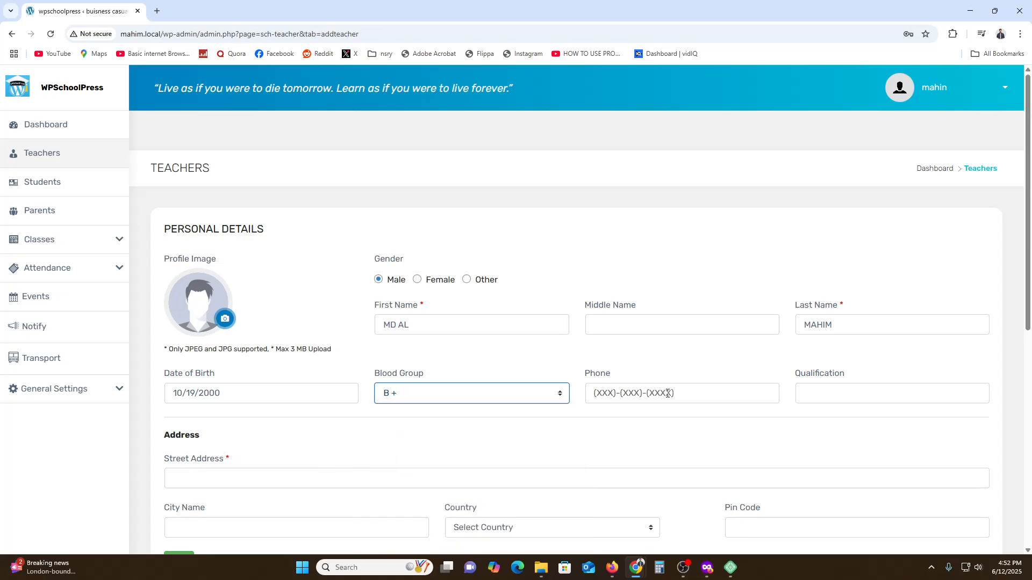
left_click(667, 395)
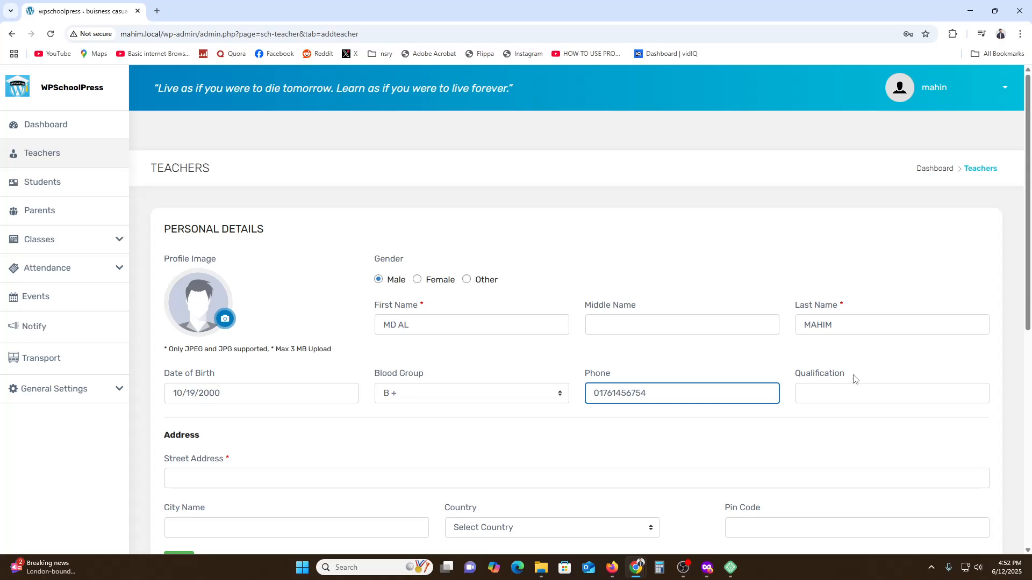
left_click(880, 394)
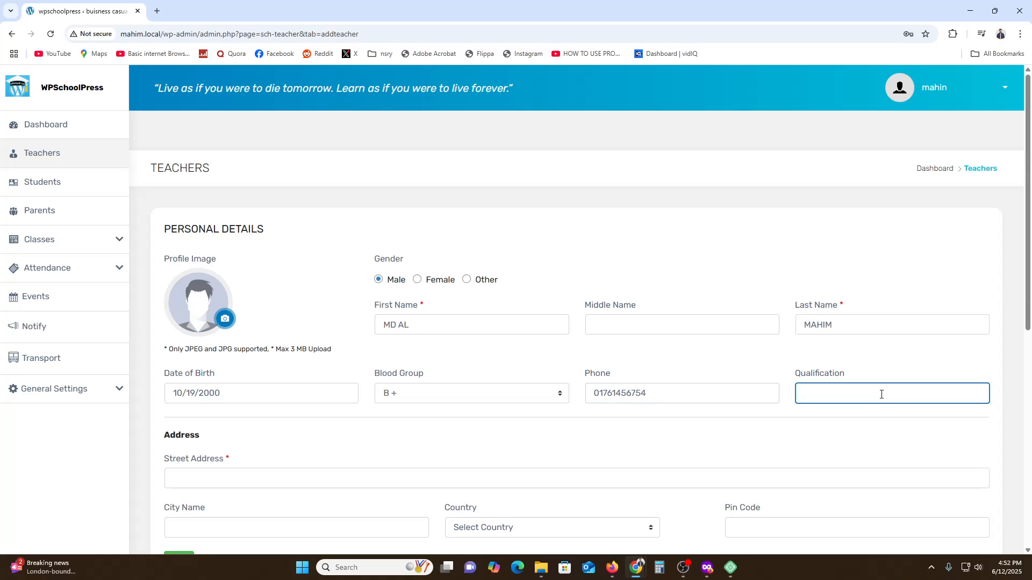
Fill in the teacher's street address, city, country and postal code from a saved address, and continue to the account information
scroll(396, 472, "down", 2)
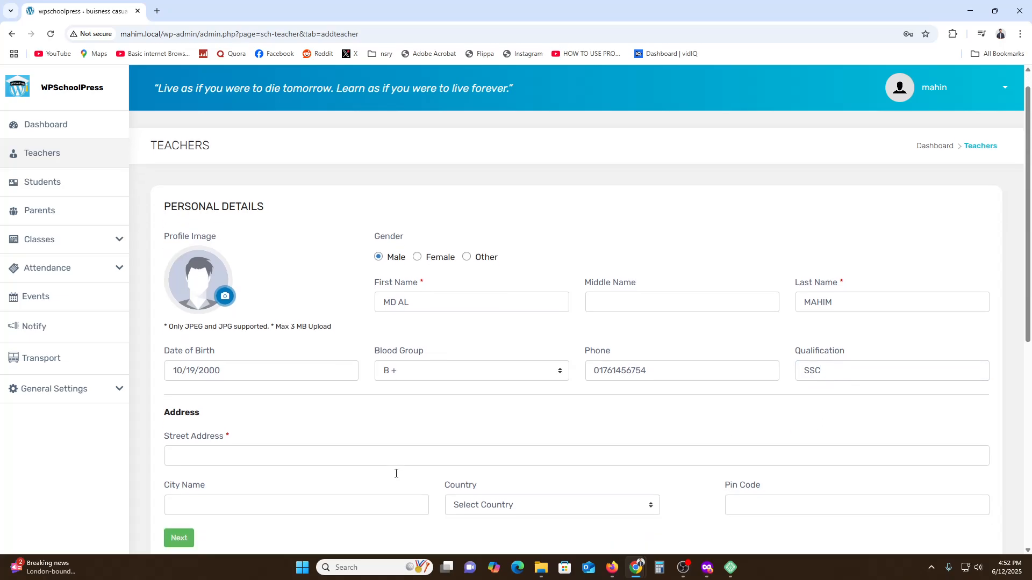
left_click(226, 371)
left_click(287, 312)
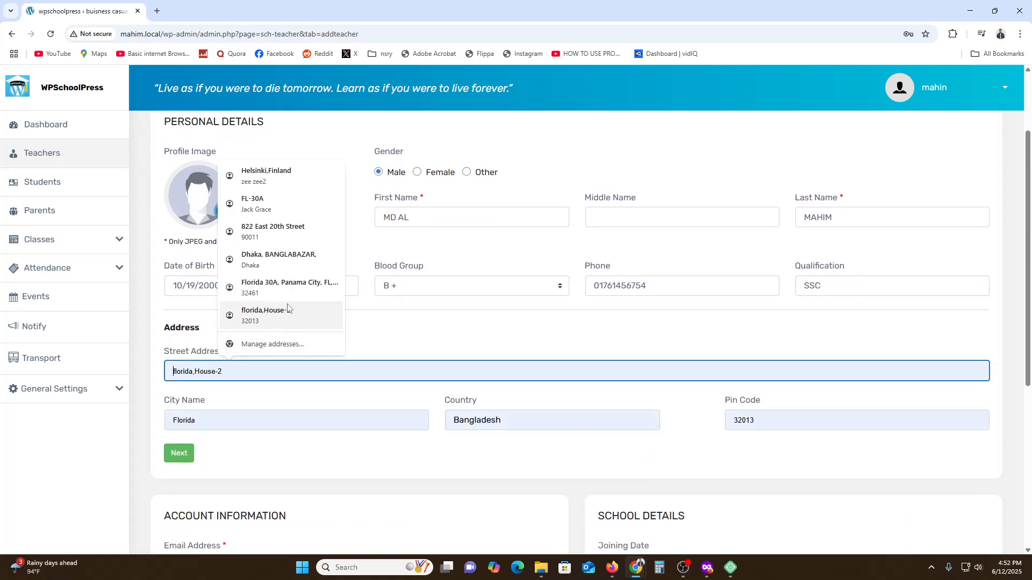
left_click(187, 458)
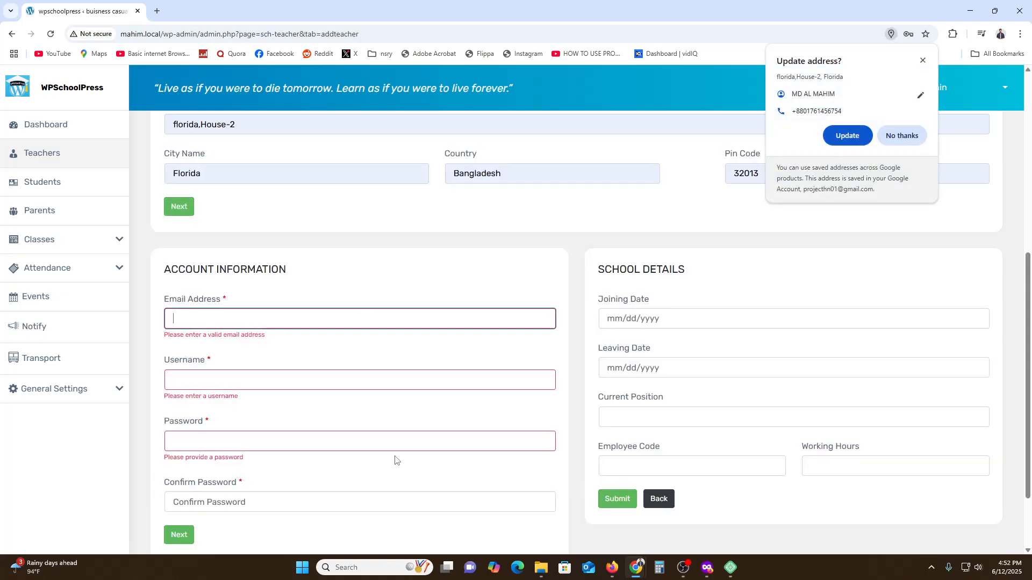
Fill in the teacher's email, username, password and password confirmation from saved entries, try to continue, and dismiss the warning
left_click(233, 318)
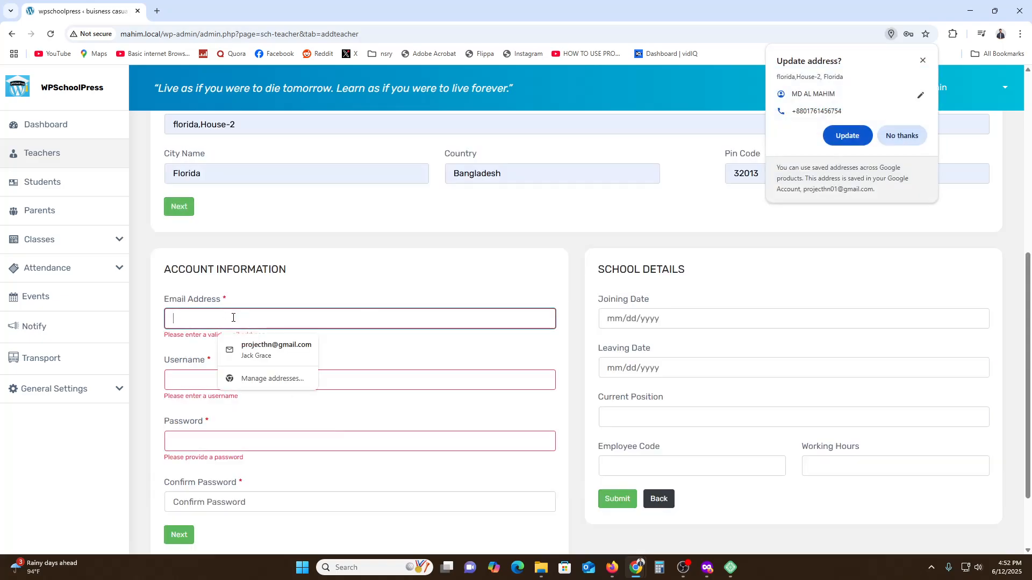
left_click(276, 350)
left_click(224, 368)
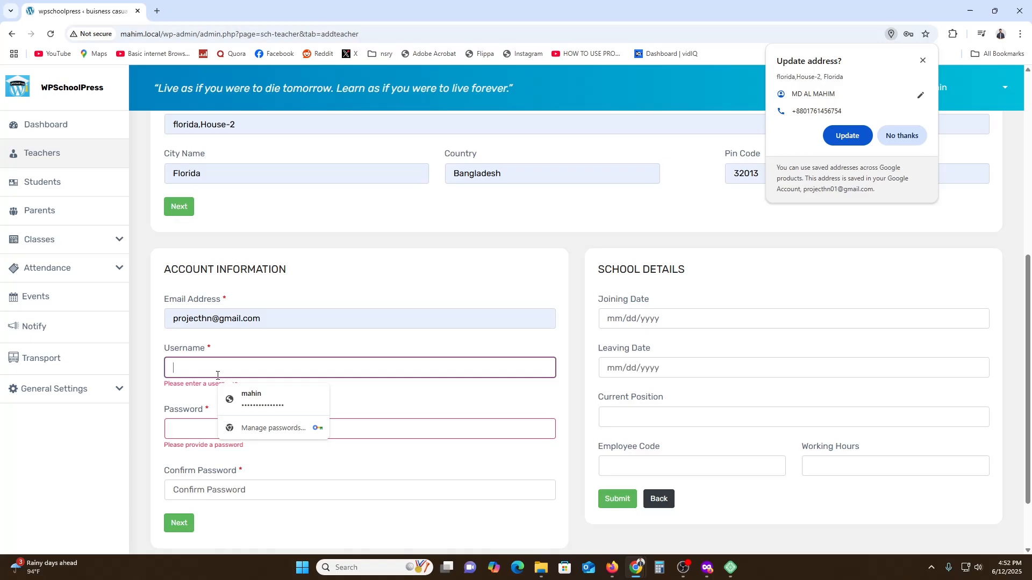
left_click(250, 395)
left_click(338, 472)
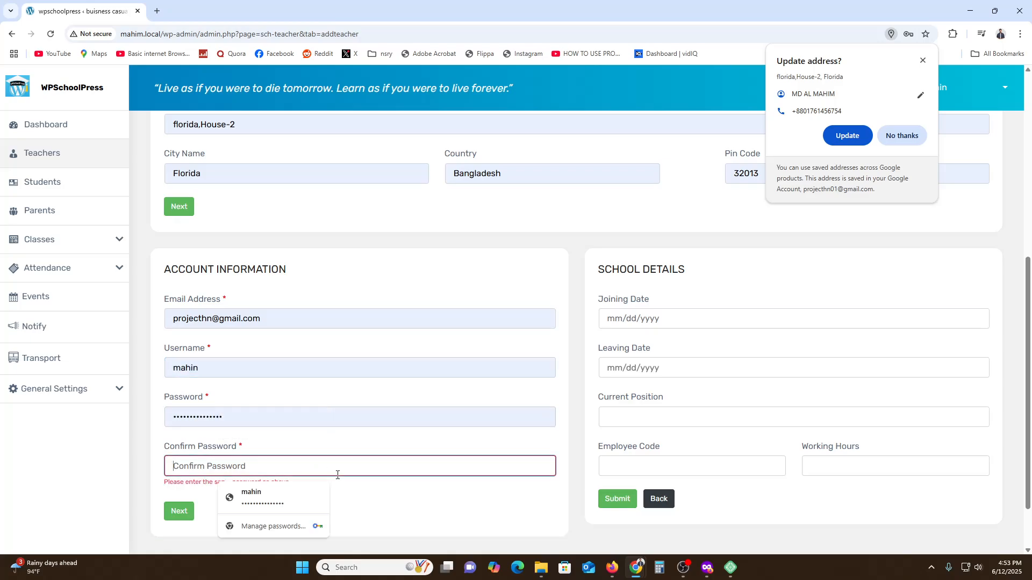
left_click(293, 490)
left_click(176, 506)
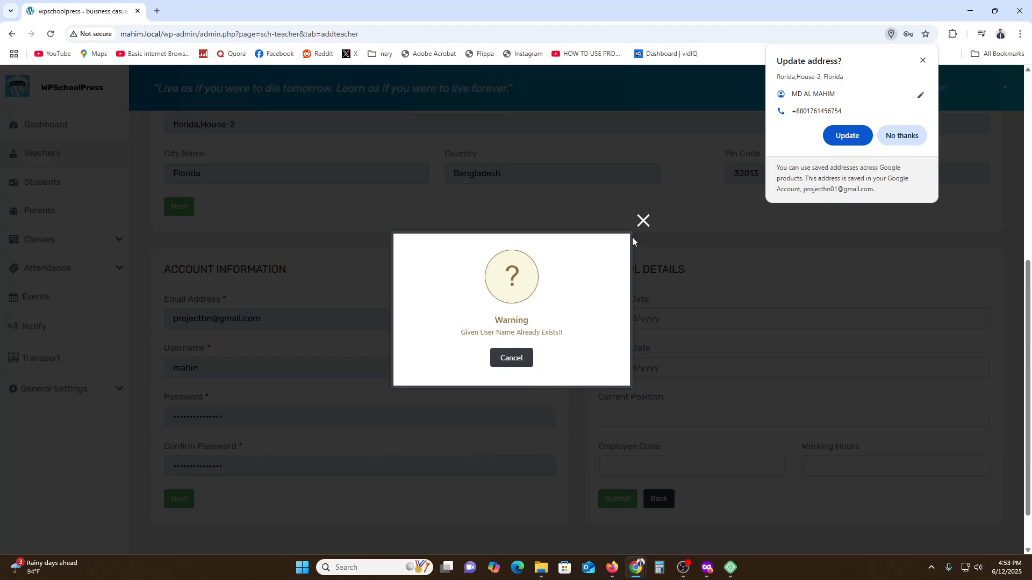
left_click(643, 220)
Append 01 to the teacher's username and continue to save the teacher record
left_click(257, 374)
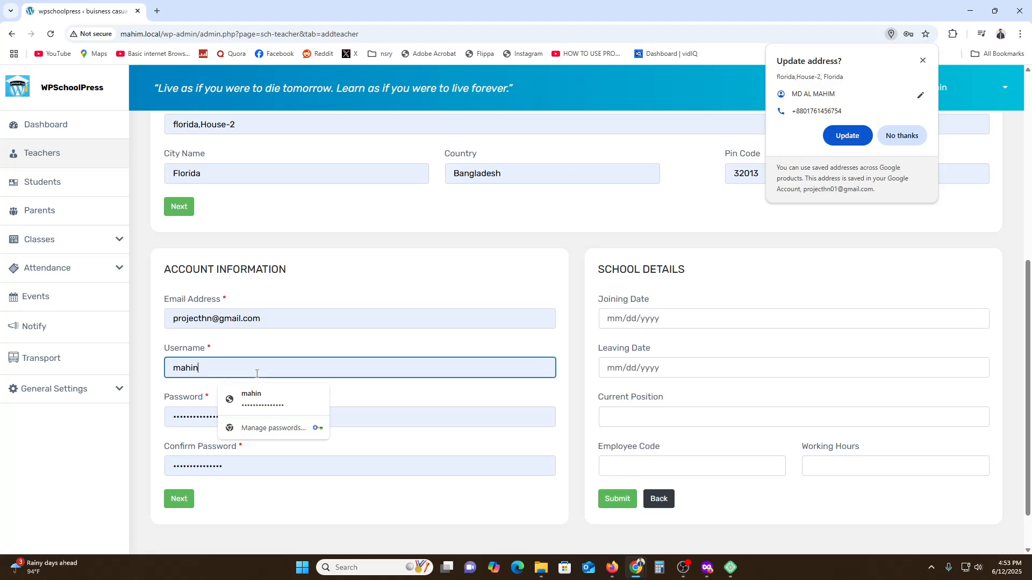
type("01")
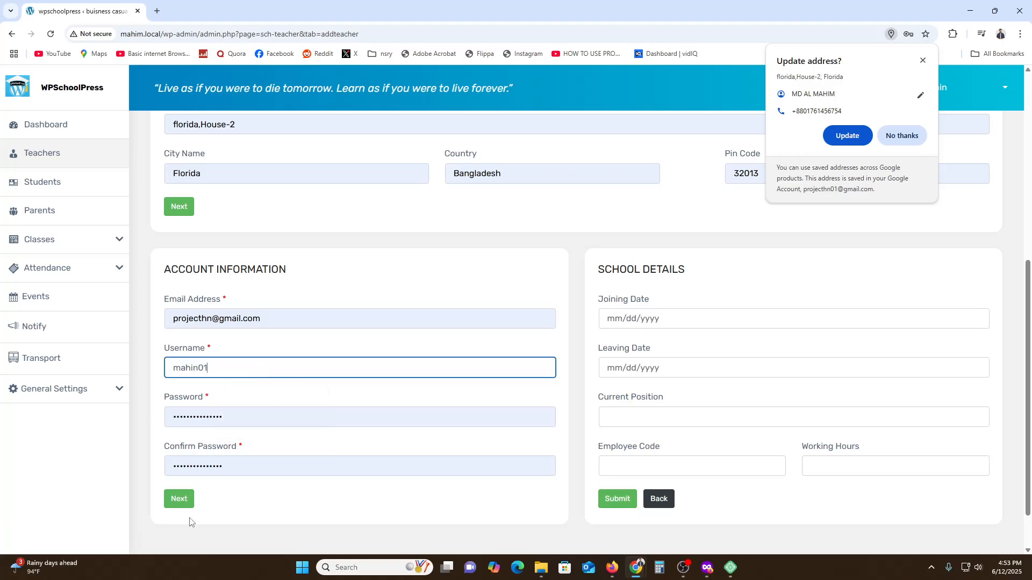
left_click(180, 500)
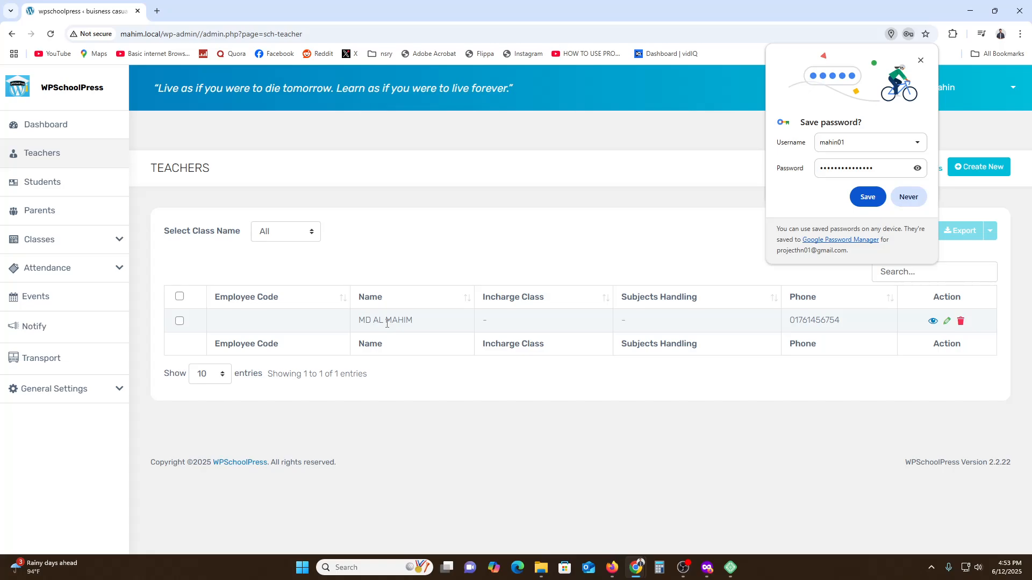
Open the Students list and dismiss the browser's offers to save the password and update the address
left_click(64, 185)
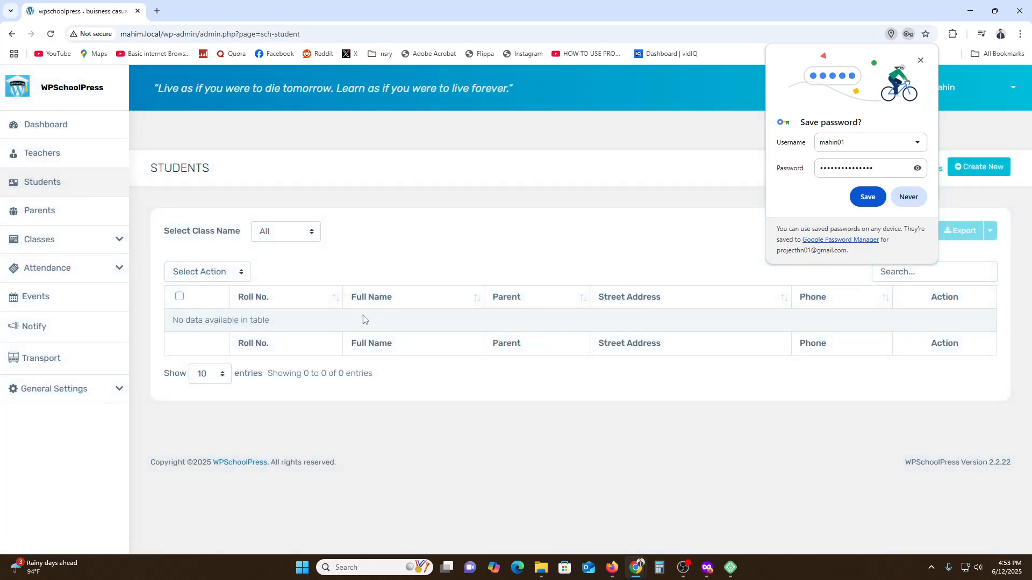
left_click(919, 61)
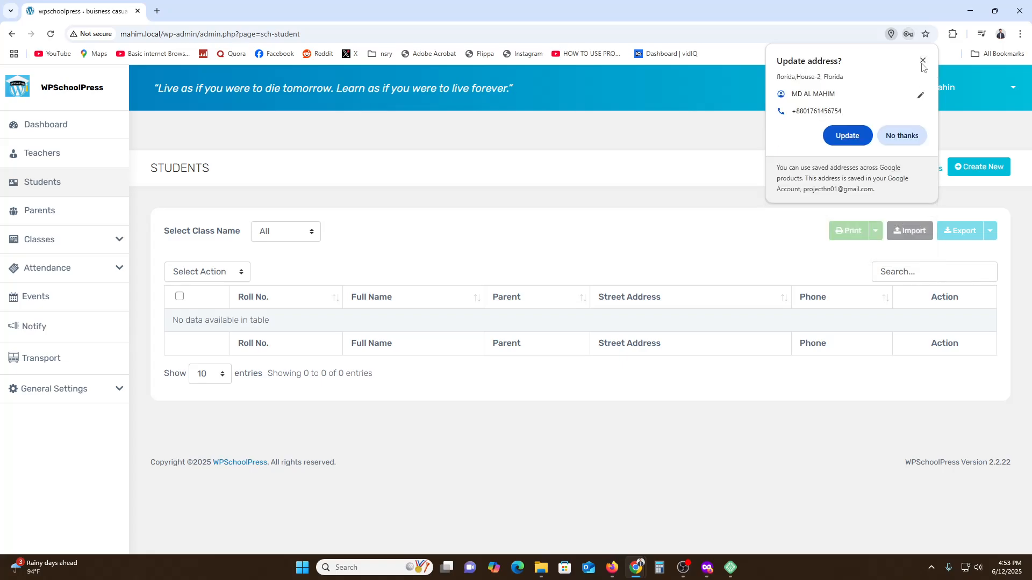
left_click(922, 66)
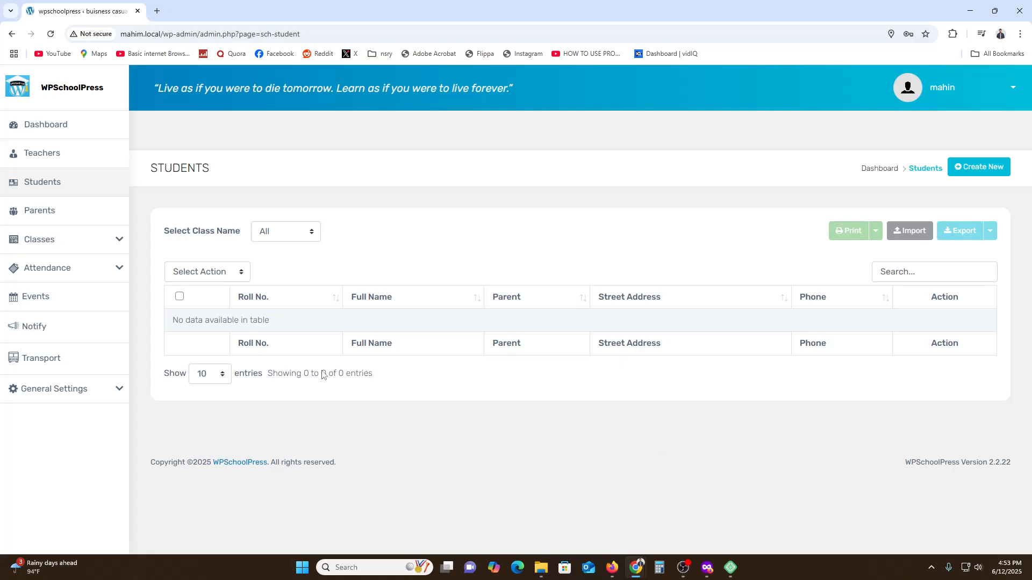
View the Parents list and the Class List
left_click(34, 210)
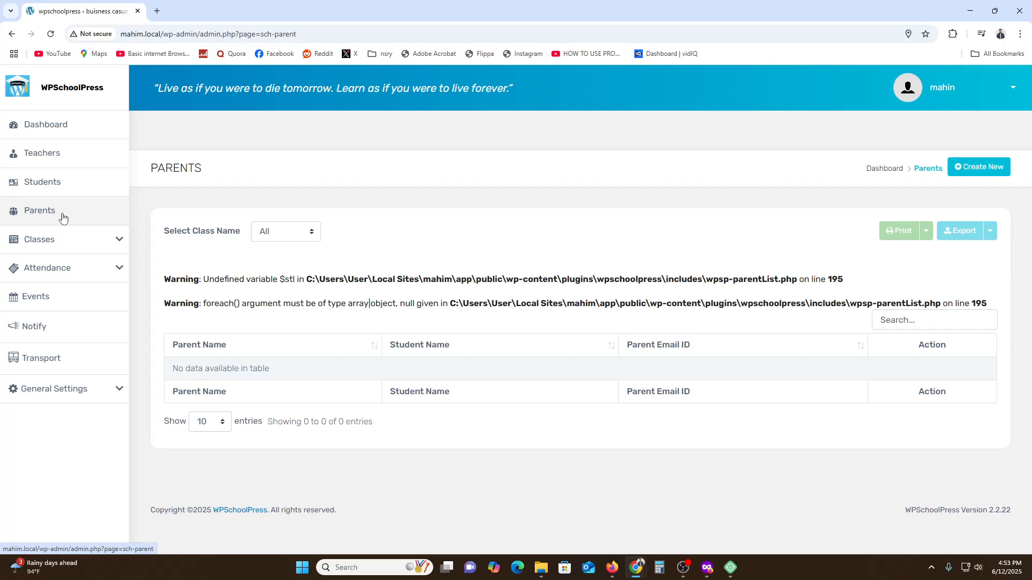
left_click(63, 239)
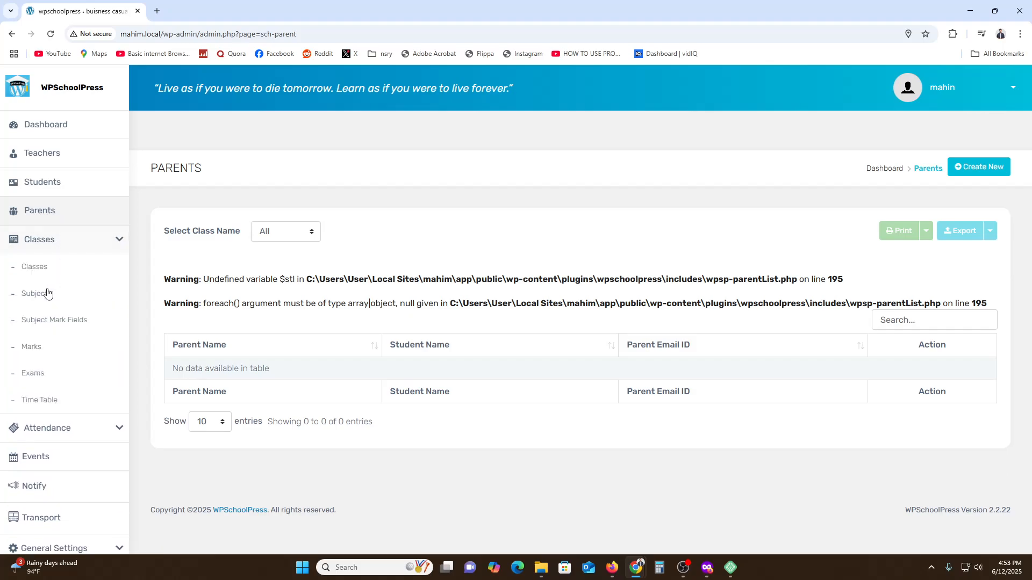
left_click(44, 269)
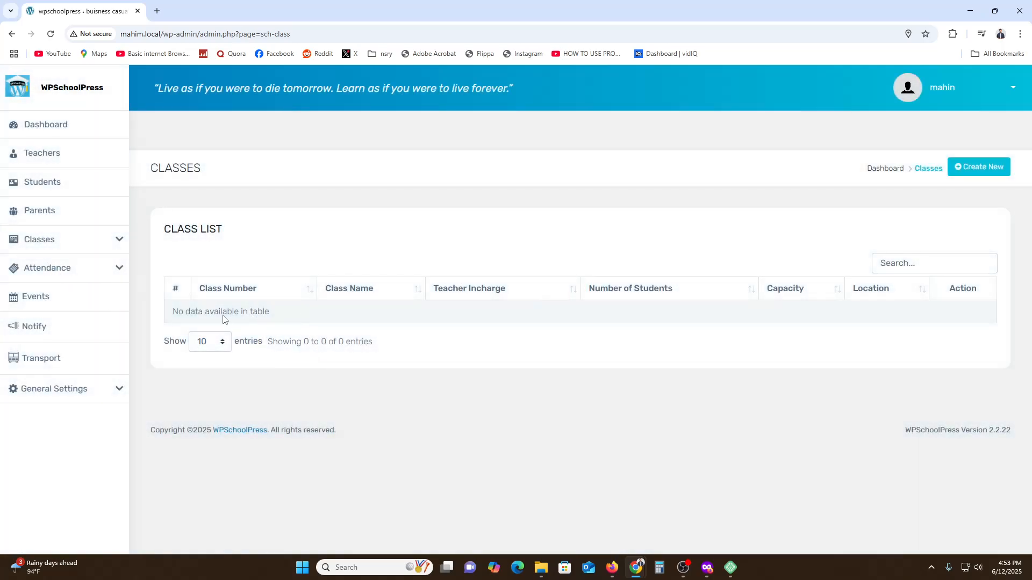
Open the Exams list, examine the class, name, date and subject fields of the new exam form, and return without saving
left_click(56, 238)
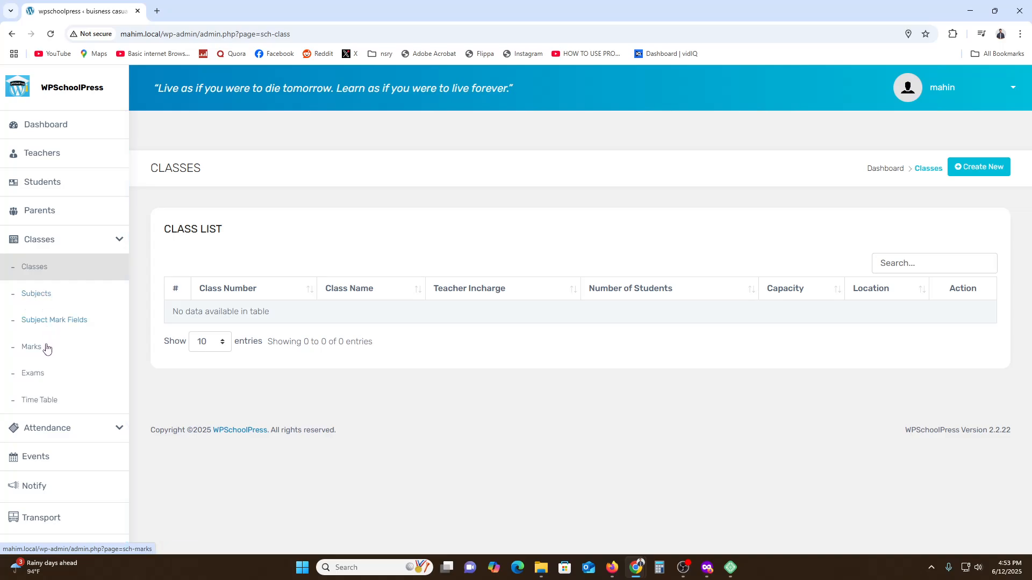
left_click(47, 378)
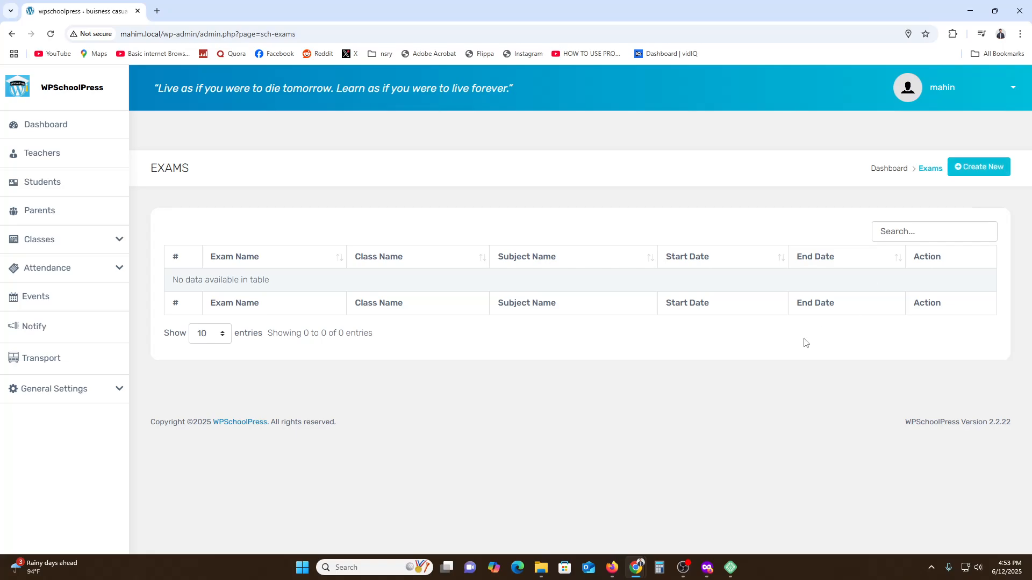
left_click(979, 172)
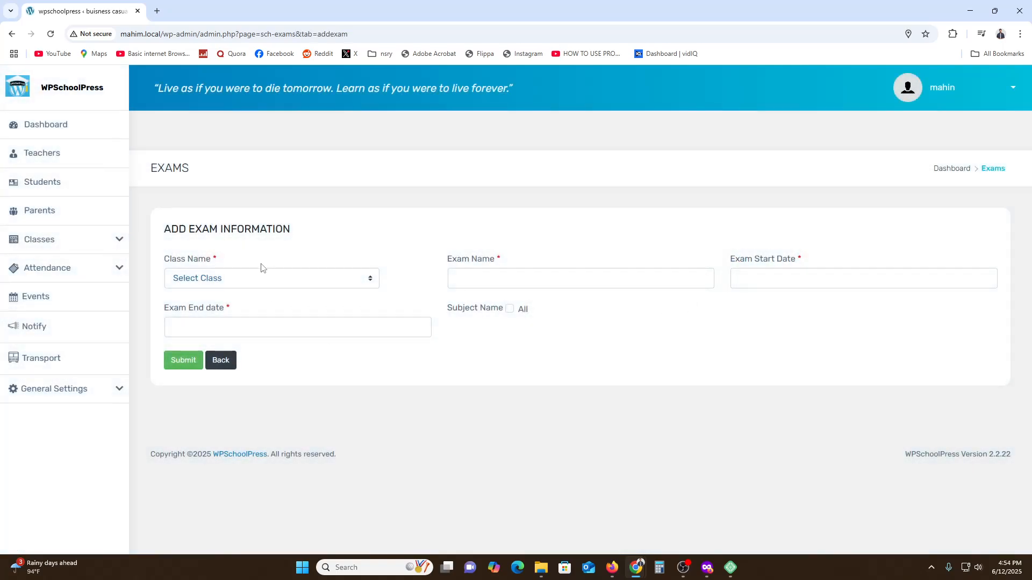
left_click(258, 277)
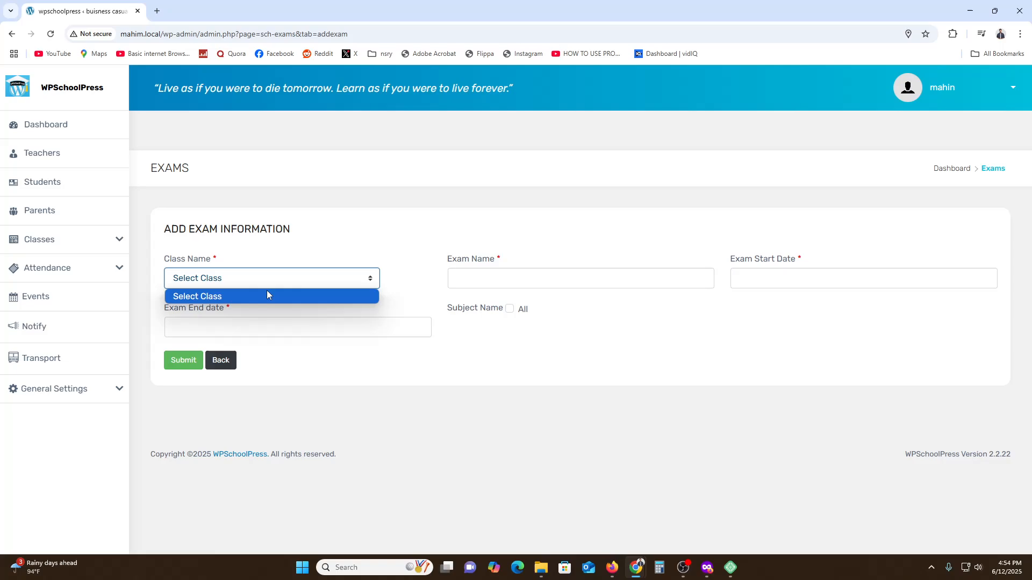
left_click(529, 288)
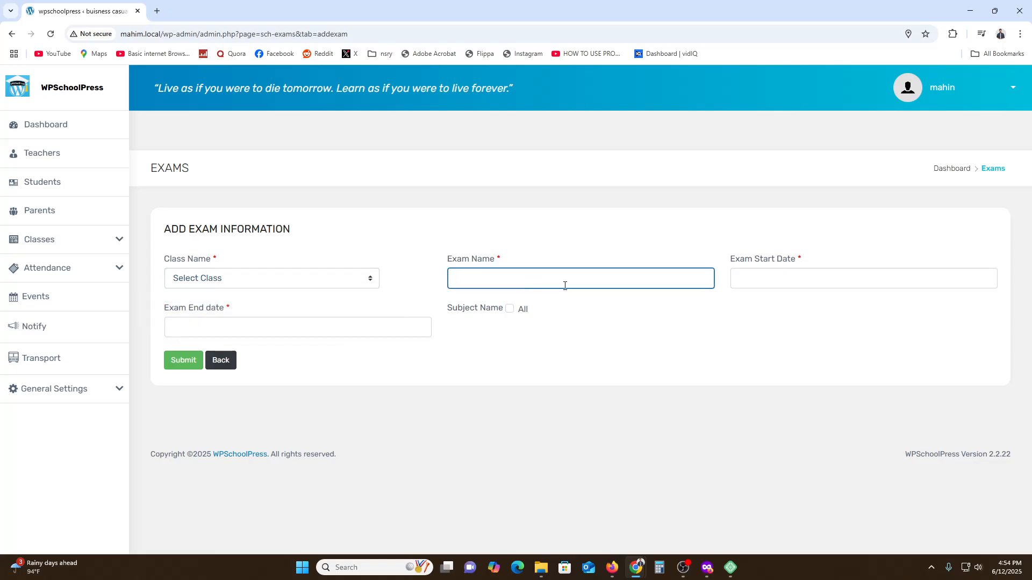
left_click(803, 285)
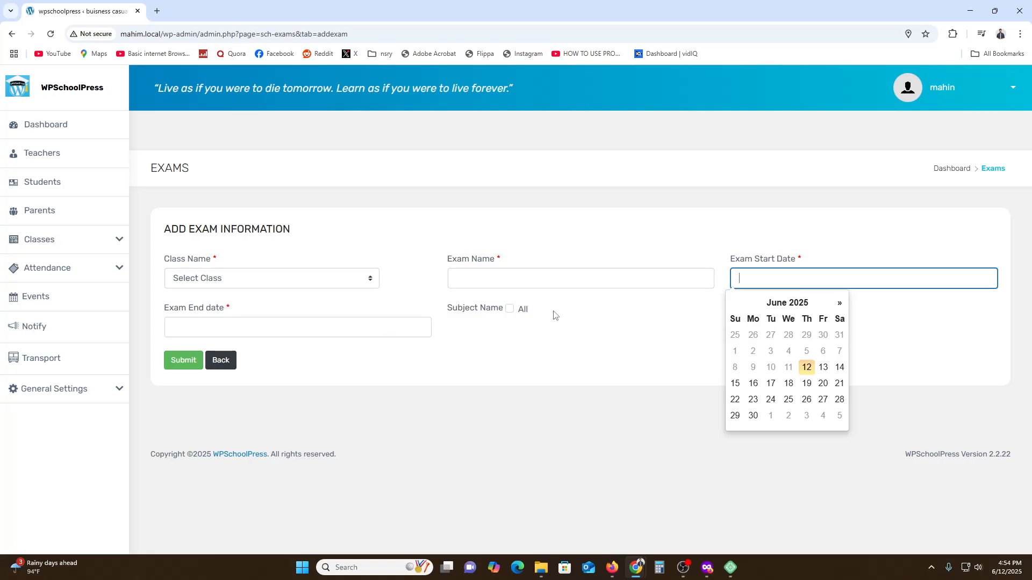
left_click(511, 310)
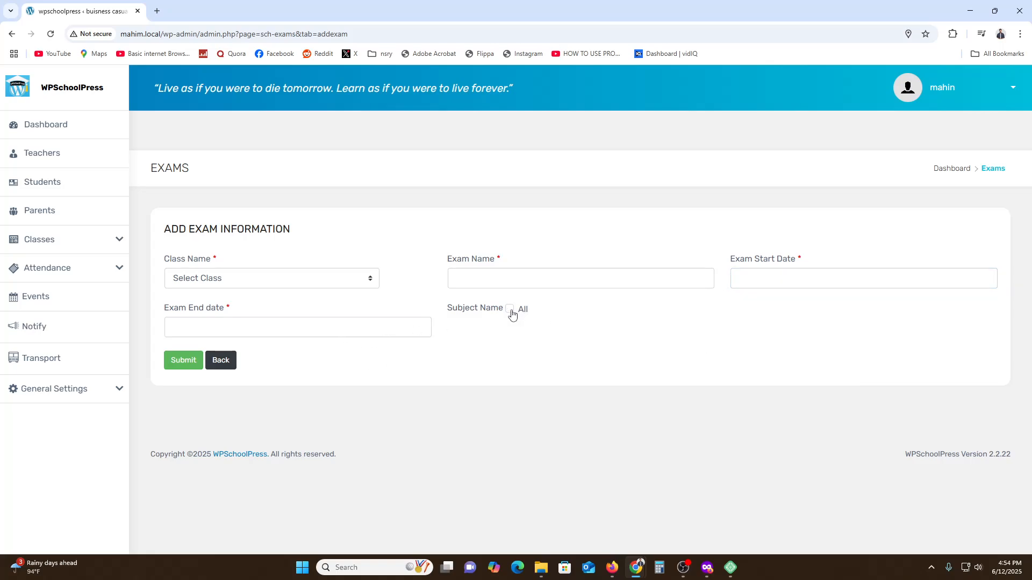
left_click(226, 365)
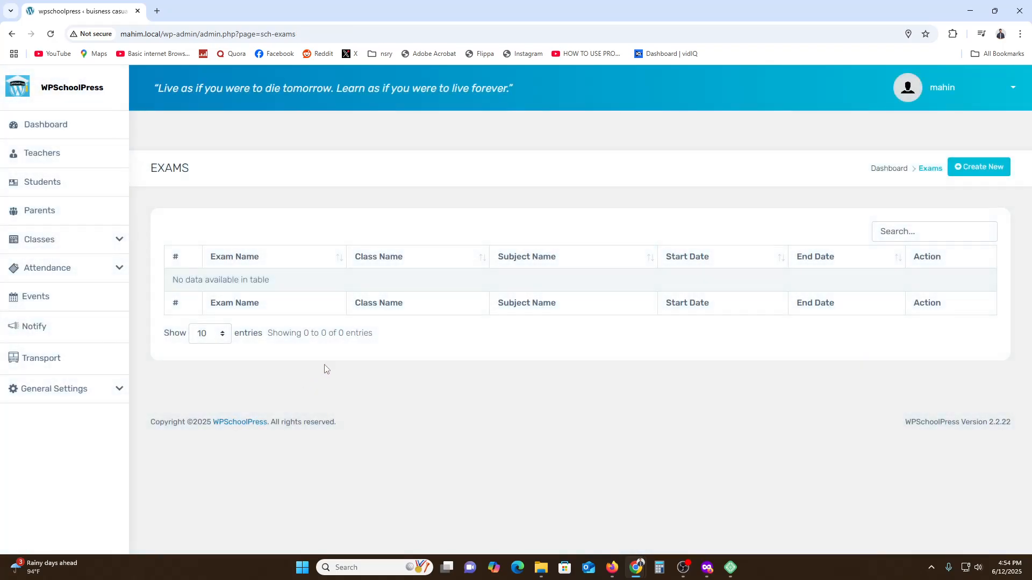
Open the Attendance Report page and examine its class selection, date field and heading
left_click(83, 273)
left_click(104, 301)
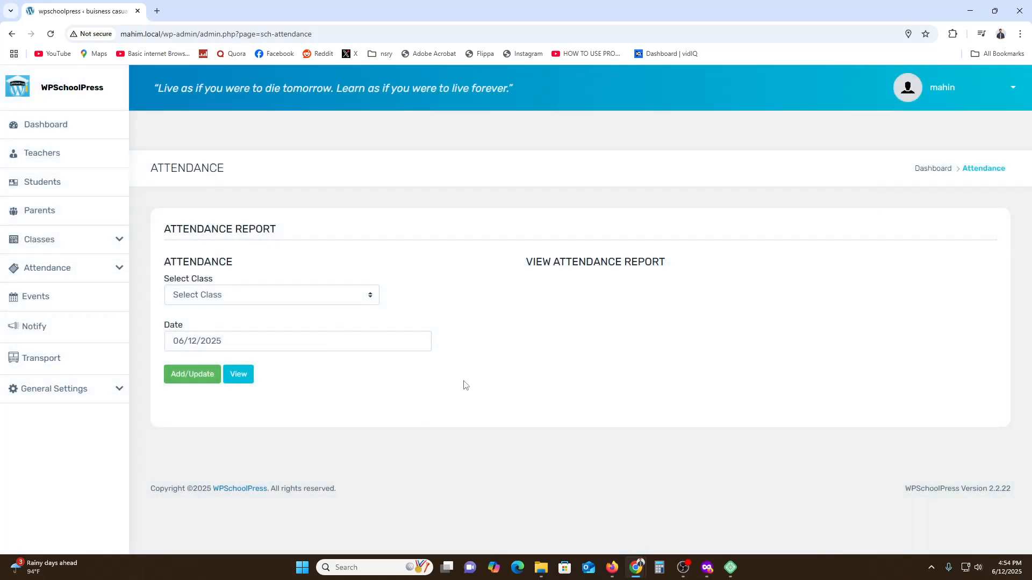
left_click(231, 301)
left_click(234, 311)
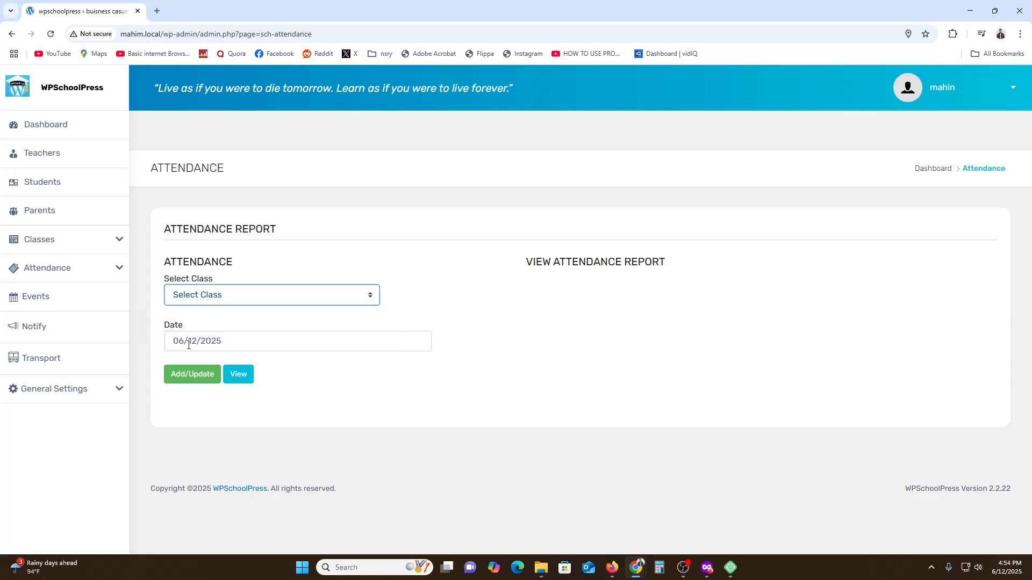
left_click_drag(184, 231, 286, 234)
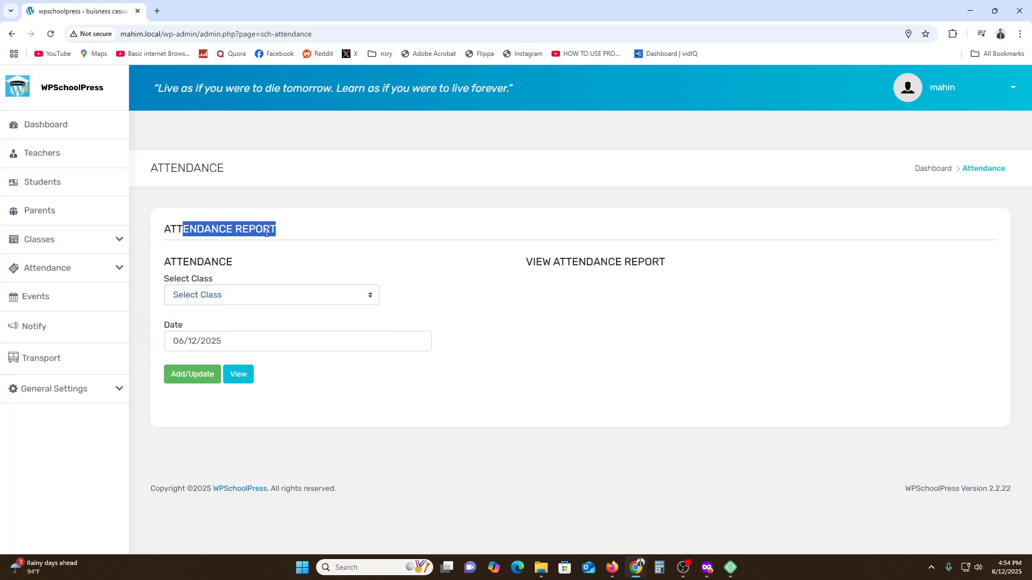
Check the class options on the Attendance Report page and the student and teacher attendance entries
left_click(267, 232)
left_click(209, 301)
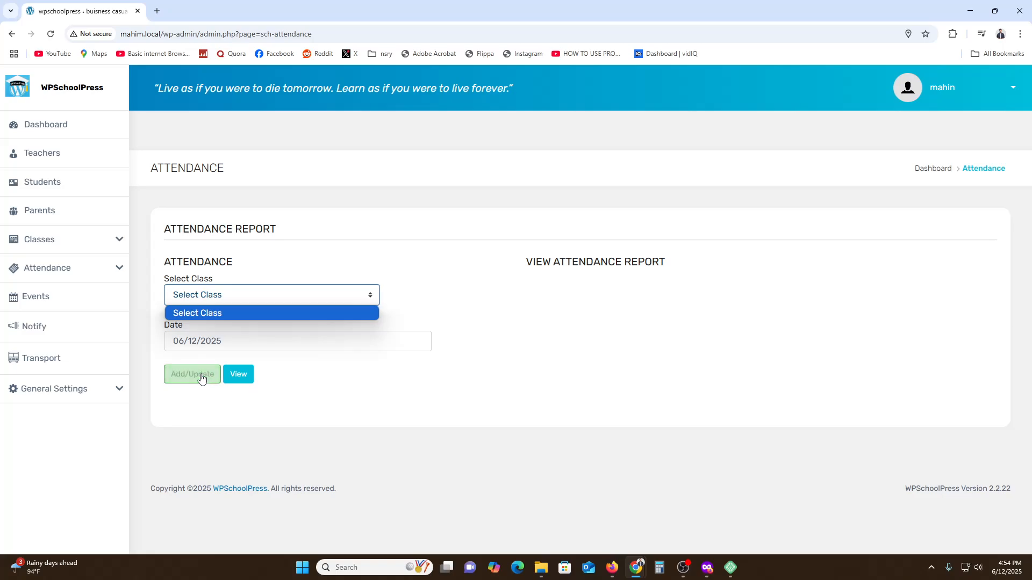
left_click(285, 397)
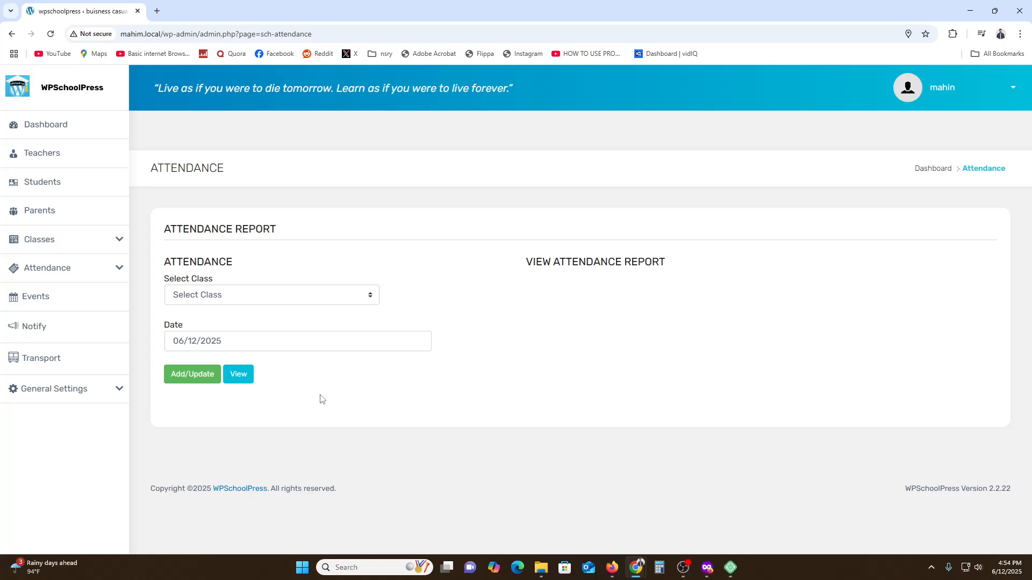
left_click(26, 268)
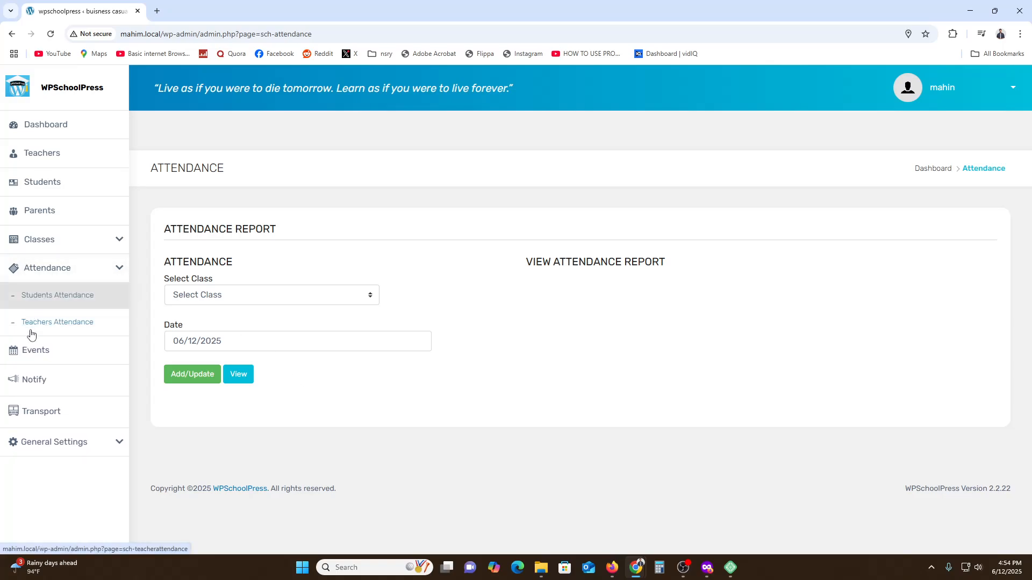
Open the Events calendar and start a new event on June 13, 2025 titled EXAM
left_click(35, 359)
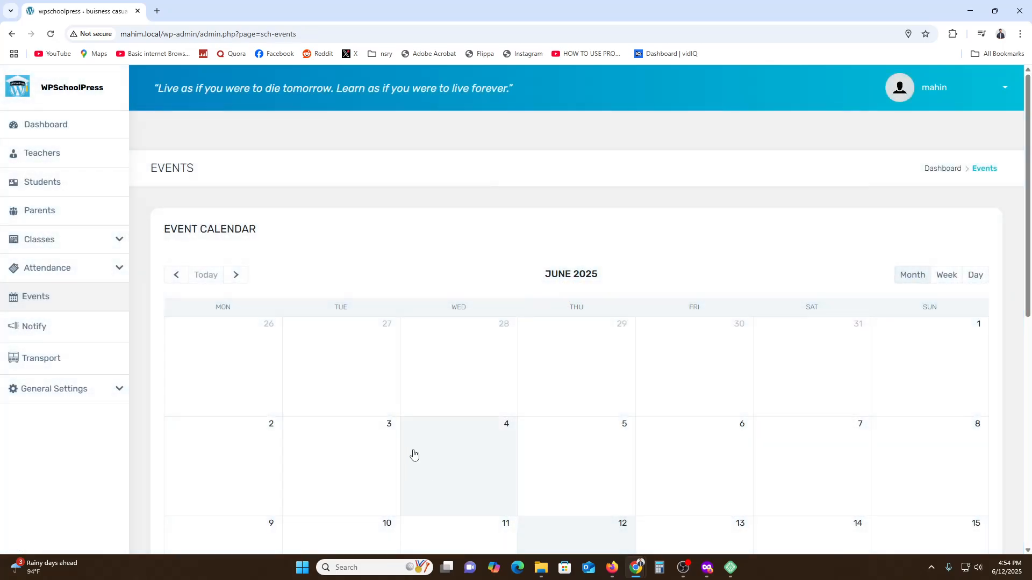
scroll(414, 454, "down", 3)
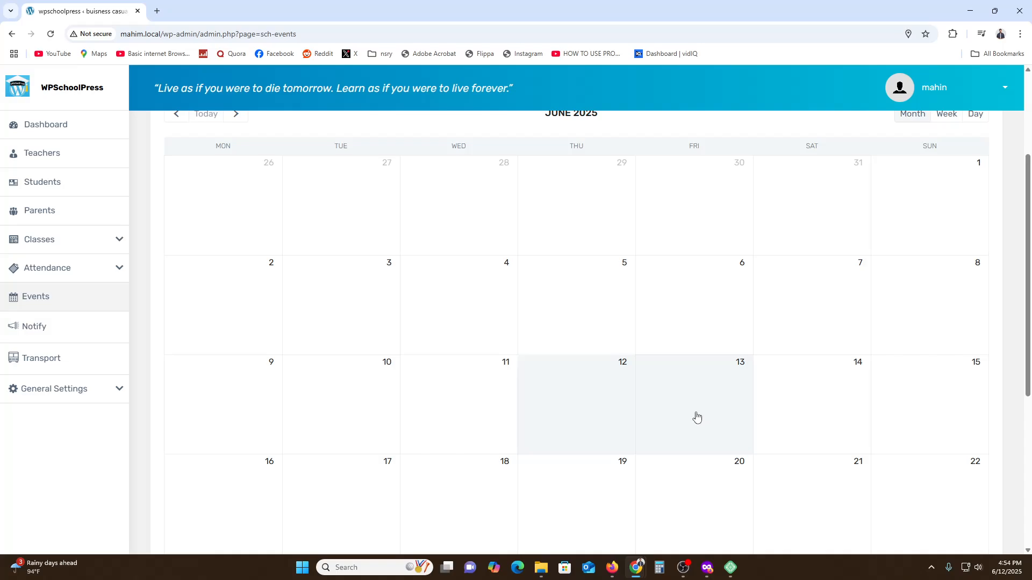
left_click(724, 423)
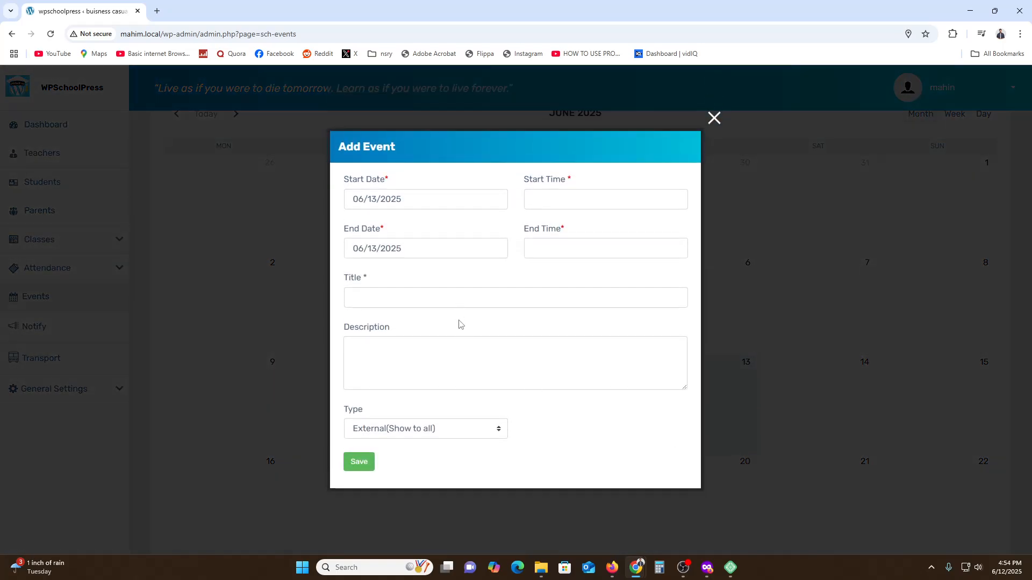
left_click(569, 197)
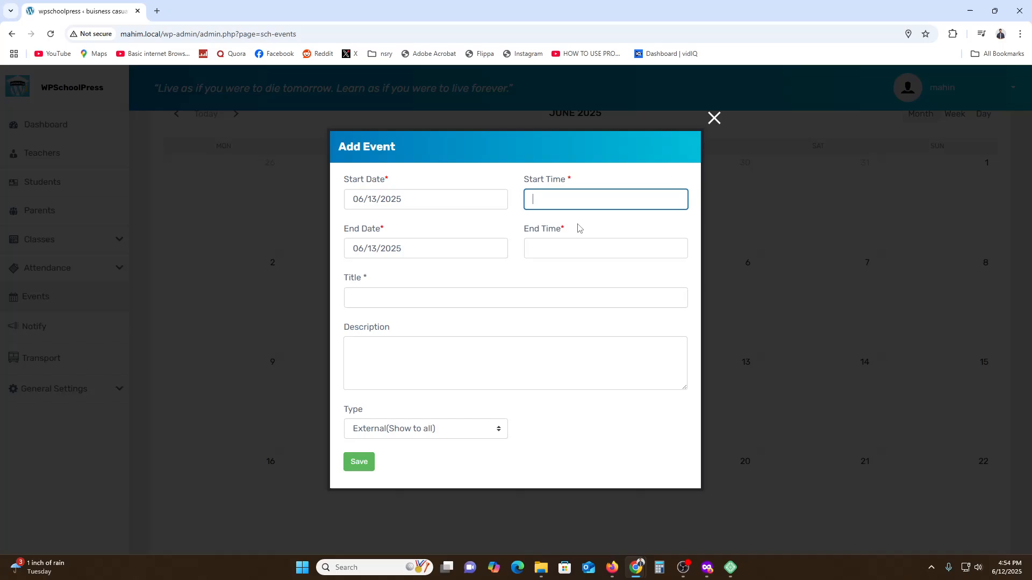
left_click(364, 295)
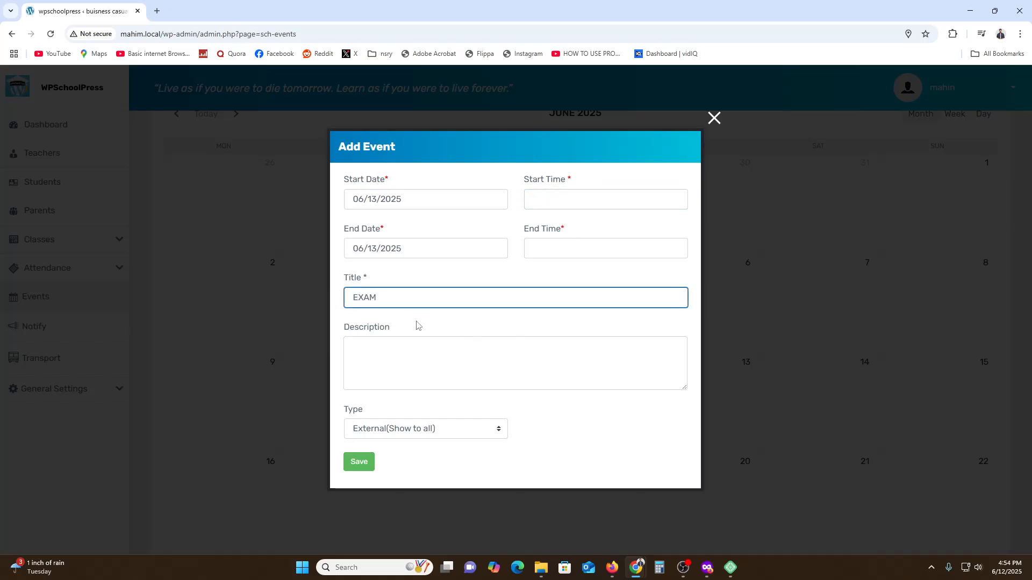
Set the EXAM event's type to External(Show to all) and save the event
left_click(401, 430)
left_click(408, 447)
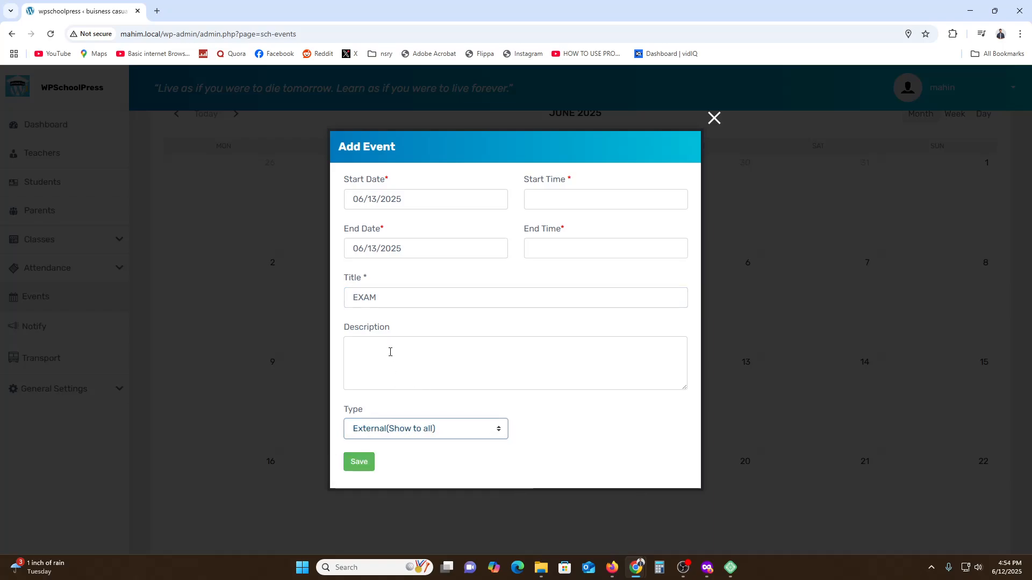
left_click(401, 430)
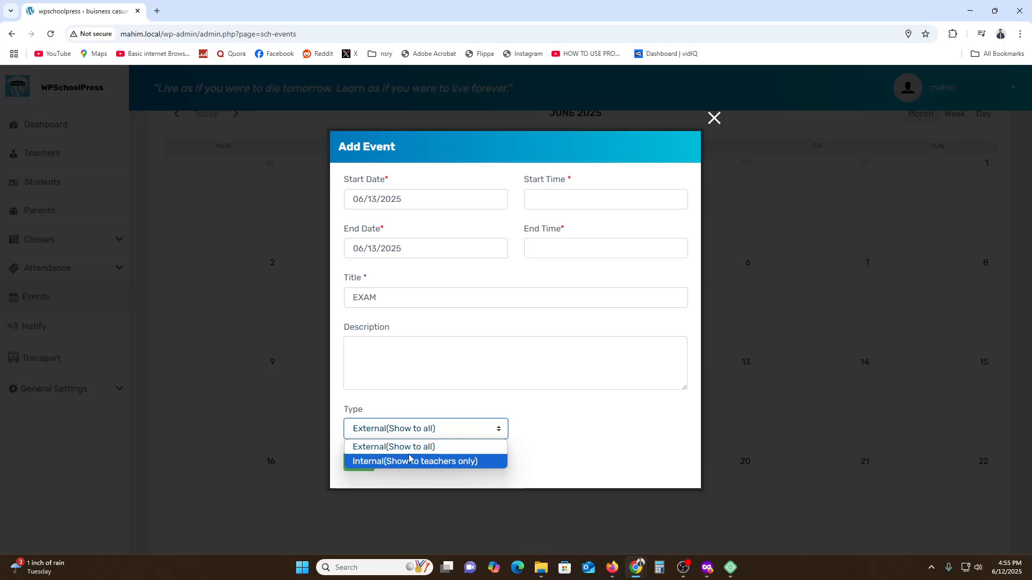
key("Up")
left_click(358, 472)
left_click(360, 473)
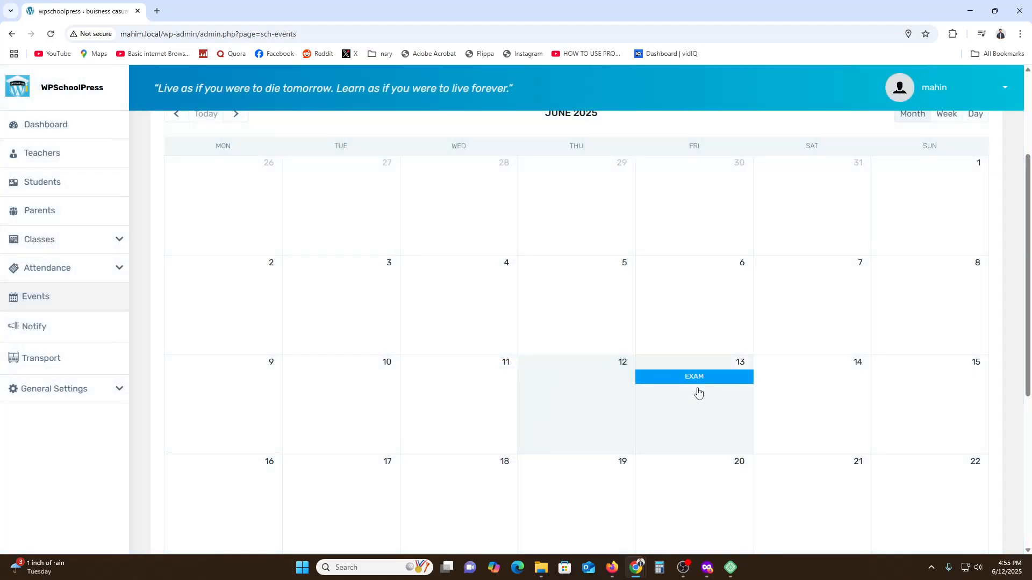
Open the school dashboard and check the EXAM event in the June 2025 activities calendar
scroll(700, 397, "up", 3)
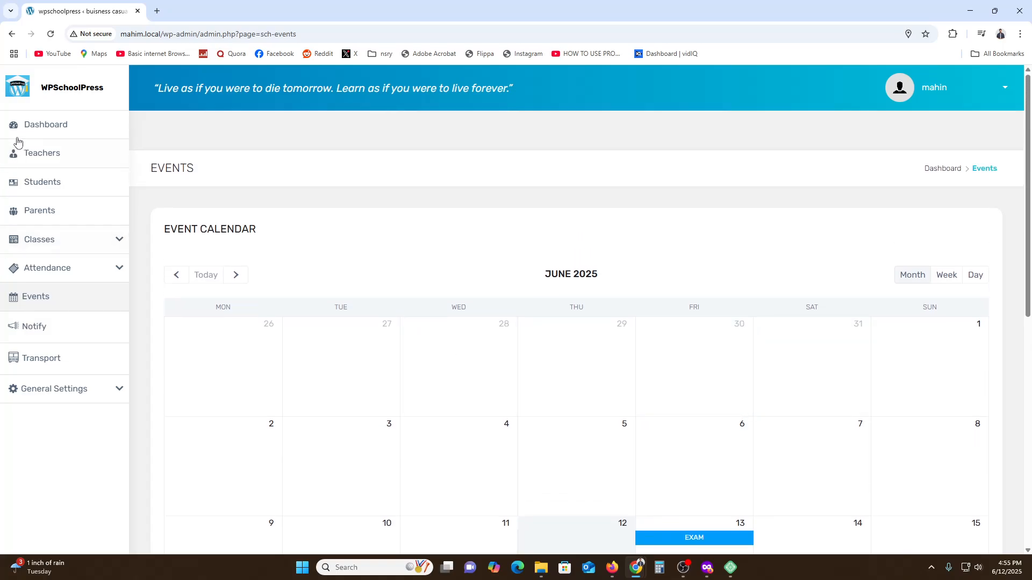
left_click(28, 135)
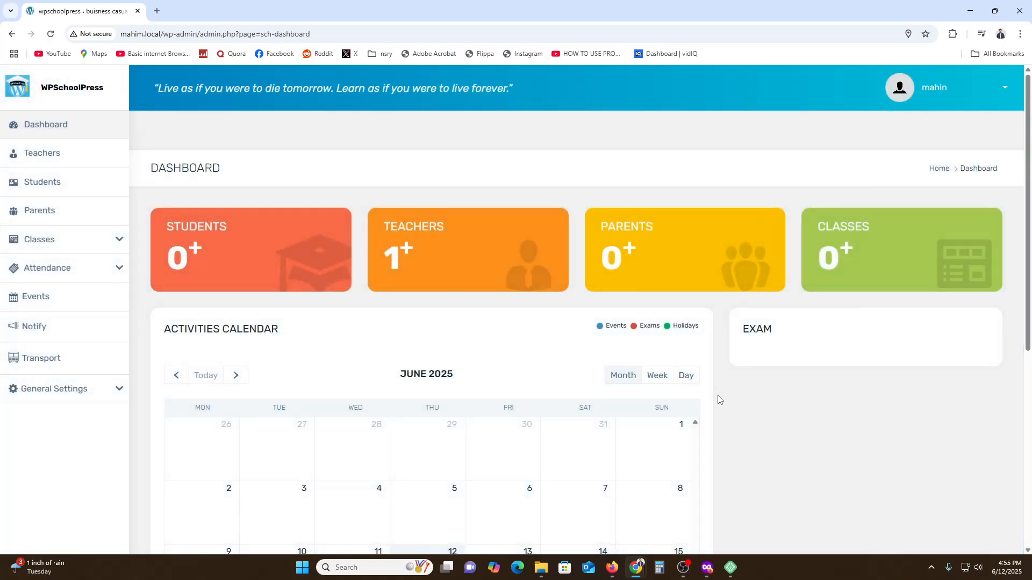
scroll(723, 398, "down", 3)
left_click_drag(479, 415, 769, 260)
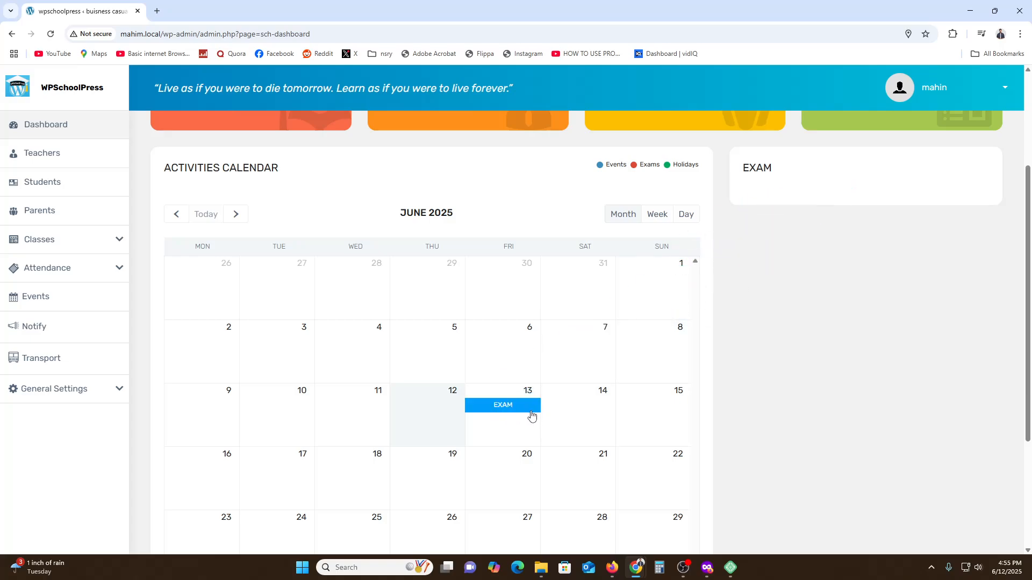
scroll(508, 441, "up", 2)
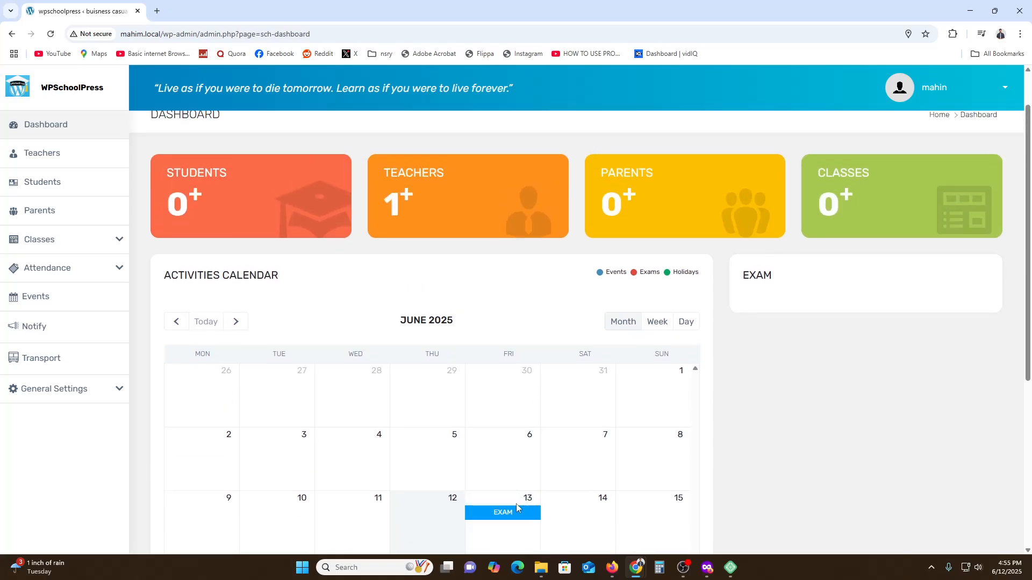
scroll(539, 508, "down", 1)
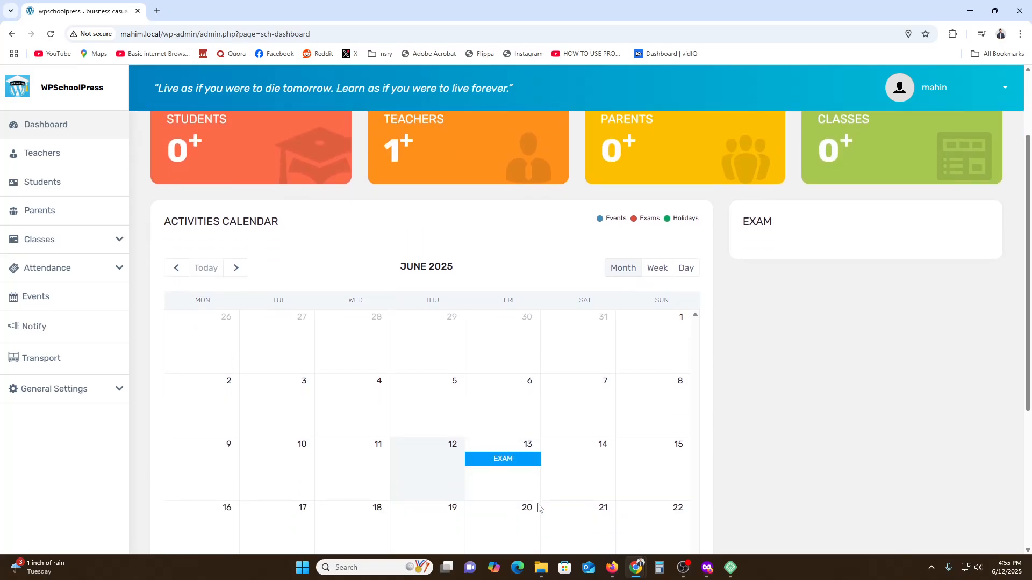
scroll(510, 505, "up", 3)
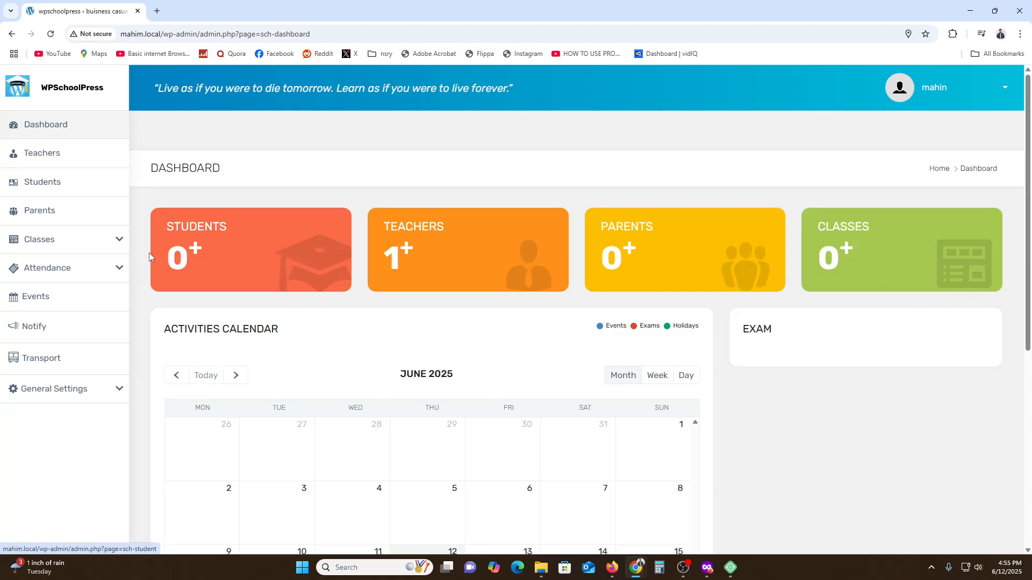
Open the new notification form and examine its receiver options and description field without submitting it
left_click(28, 324)
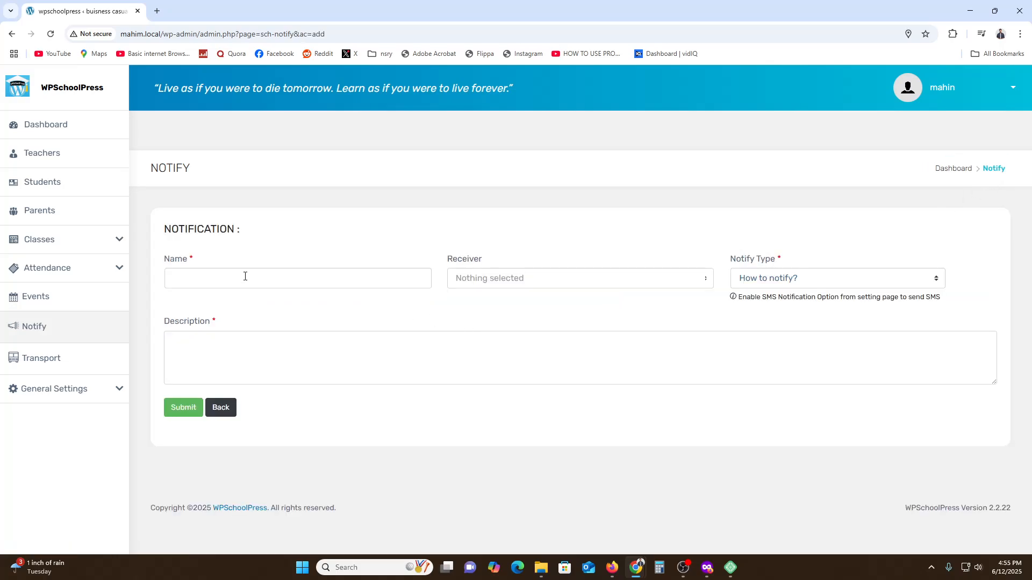
left_click_drag(176, 230, 251, 227)
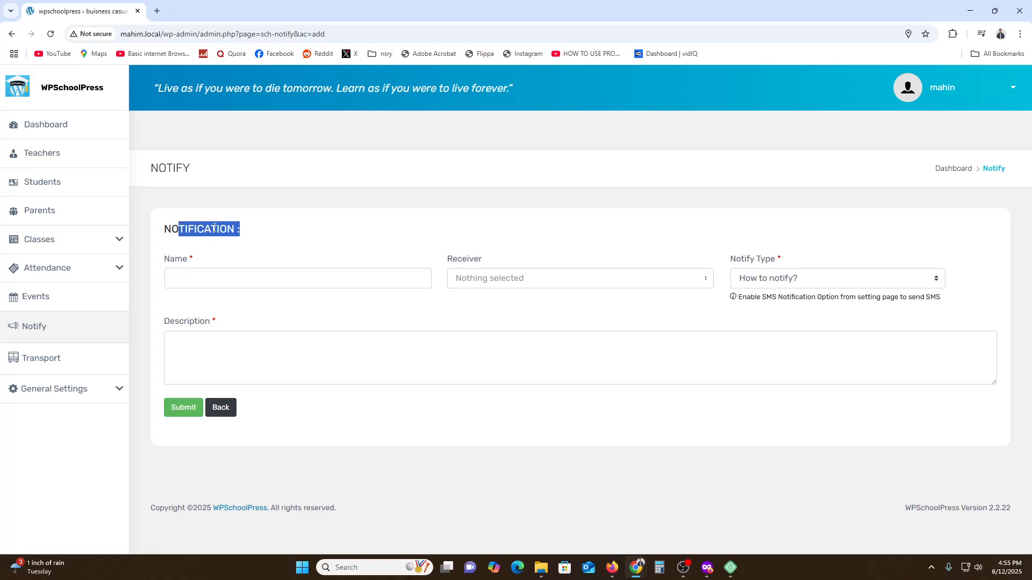
left_click(406, 330)
left_click(533, 281)
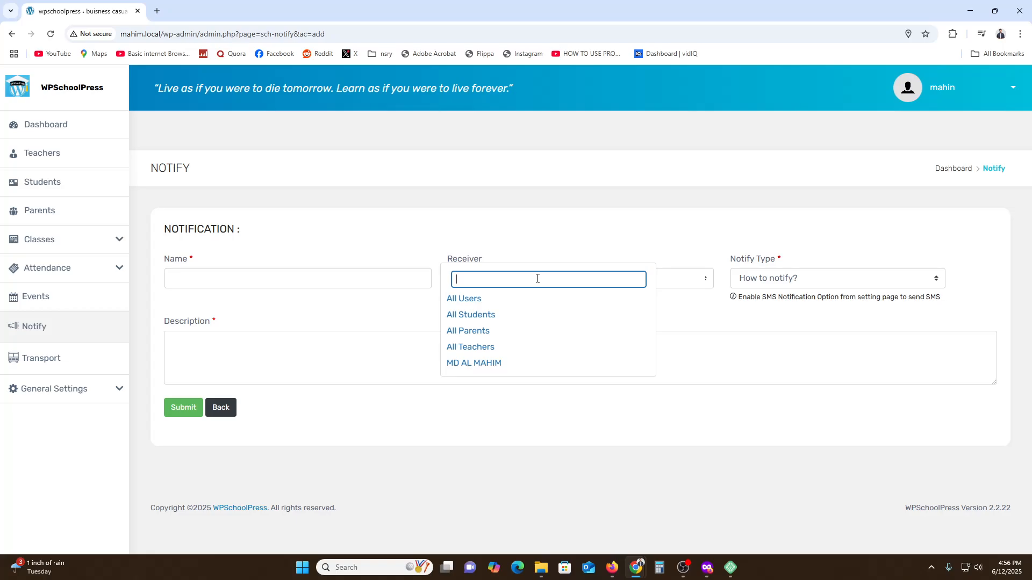
left_click(219, 349)
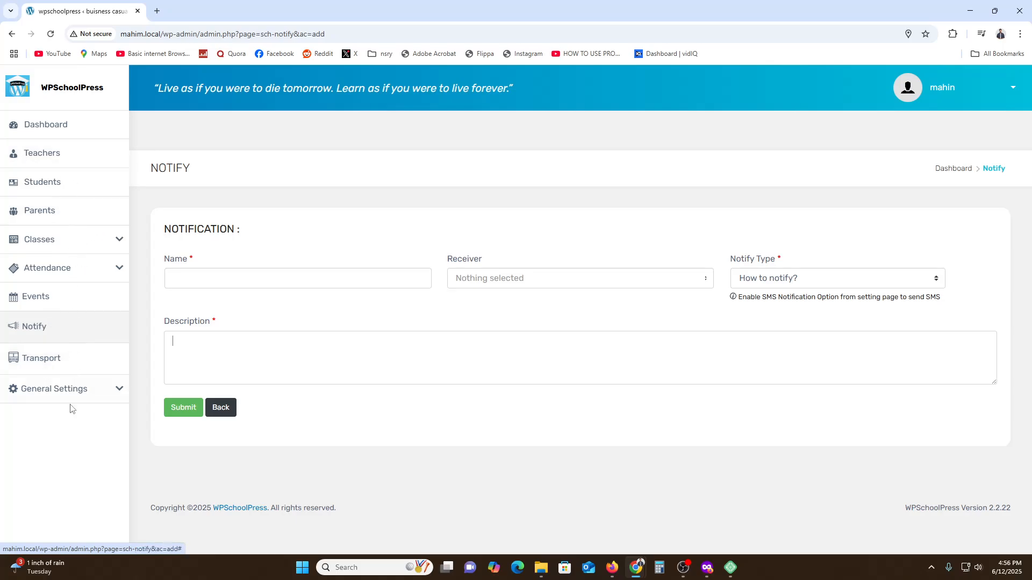
View the Transport list and examine the school information fields in the general settings
left_click(63, 358)
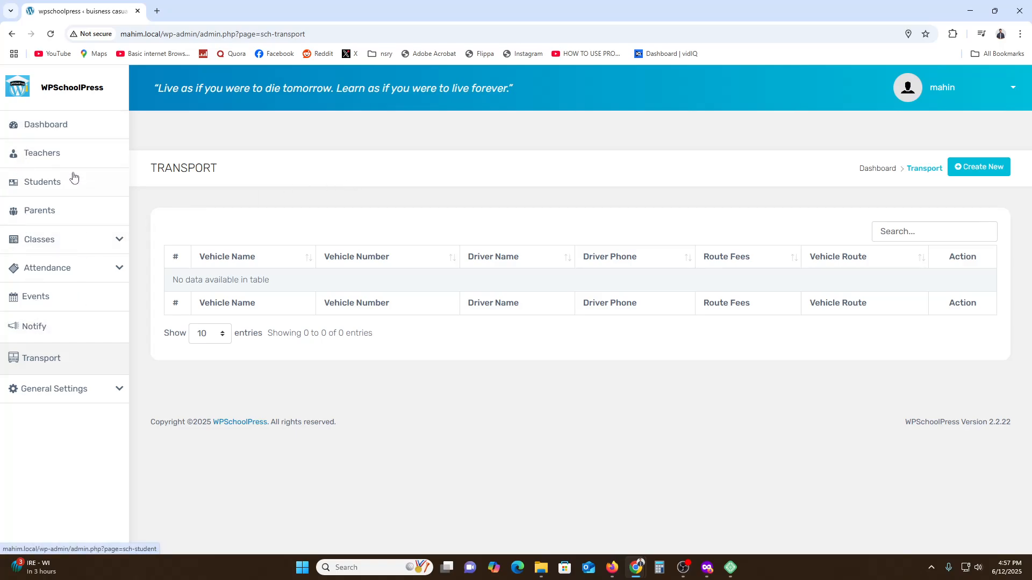
left_click(63, 400)
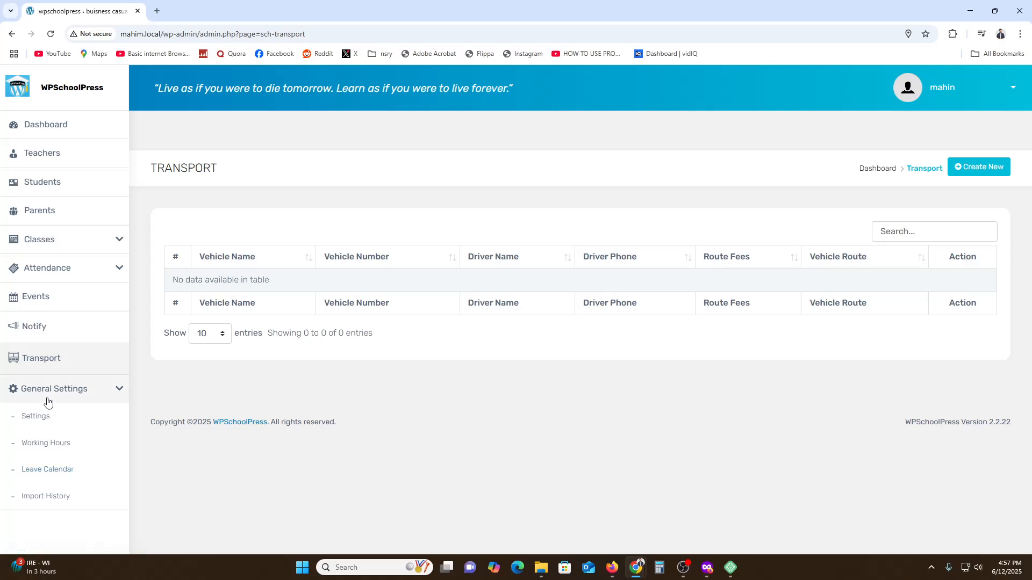
left_click(44, 424)
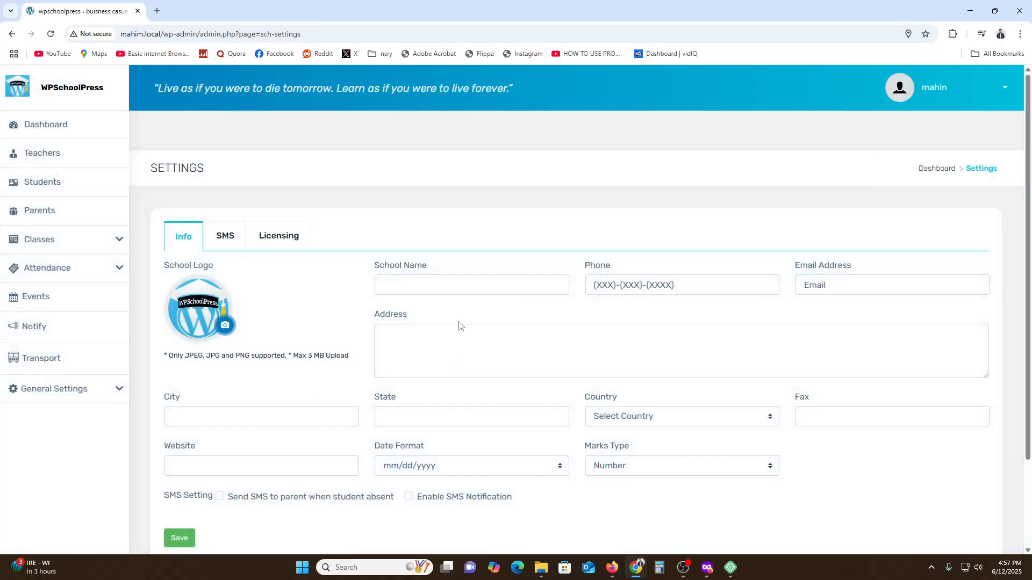
scroll(456, 326, "down", 2)
scroll(455, 328, "up", 2)
Examine the SMS settings and the add-on licensing fields
left_click(226, 239)
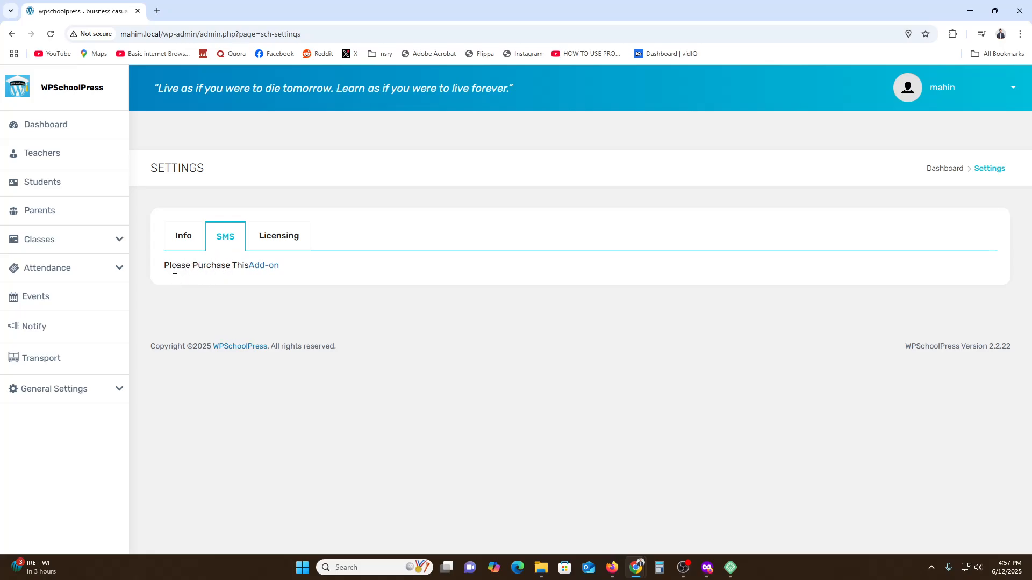
left_click_drag(175, 270, 245, 269)
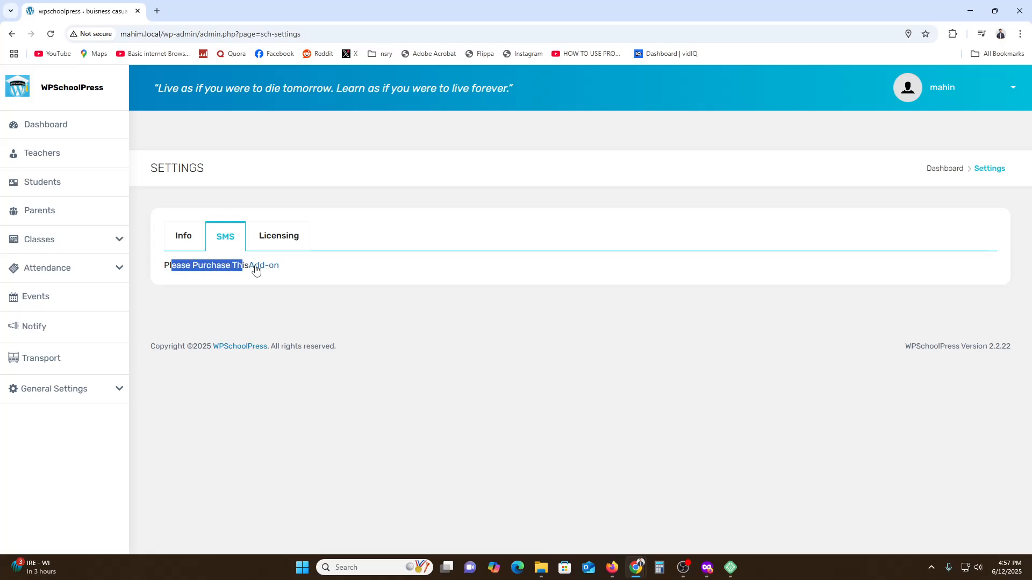
left_click(281, 239)
scroll(314, 302, "down", 3)
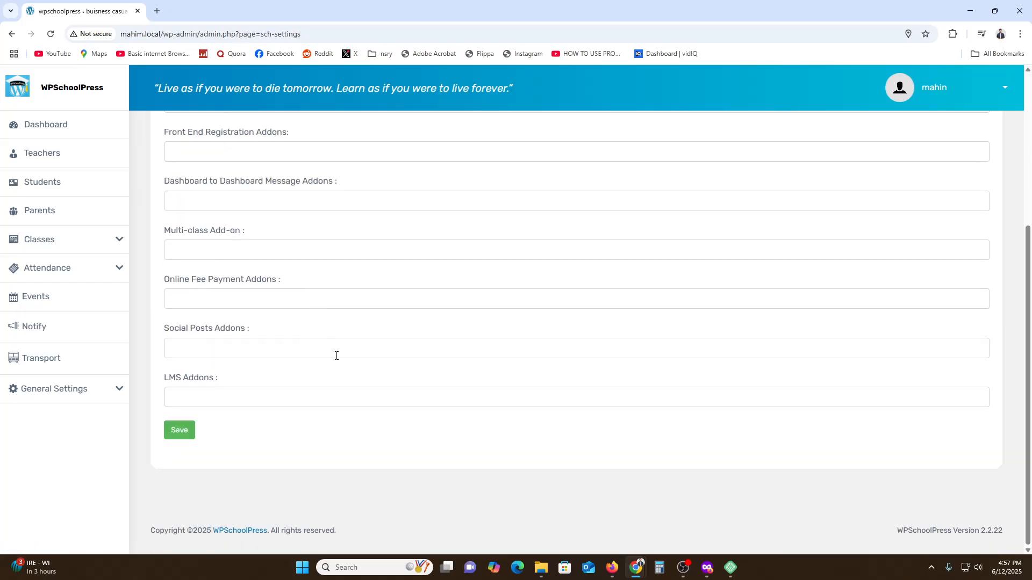
scroll(336, 355, "up", 5)
scroll(316, 360, "down", 5)
View the Working Hours page with its class hour fields and return to the WordPress admin dashboard
left_click(71, 390)
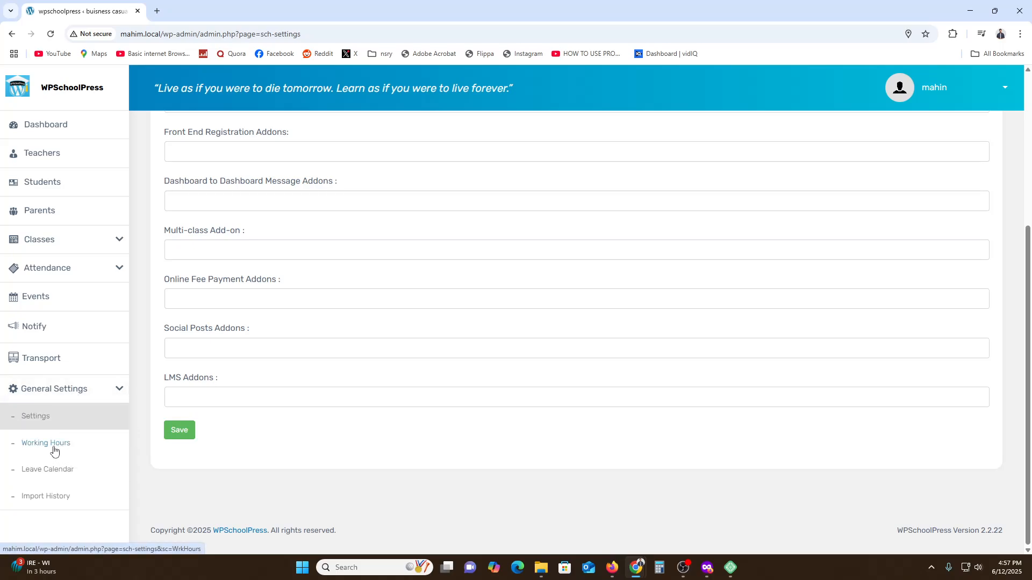
left_click(53, 448)
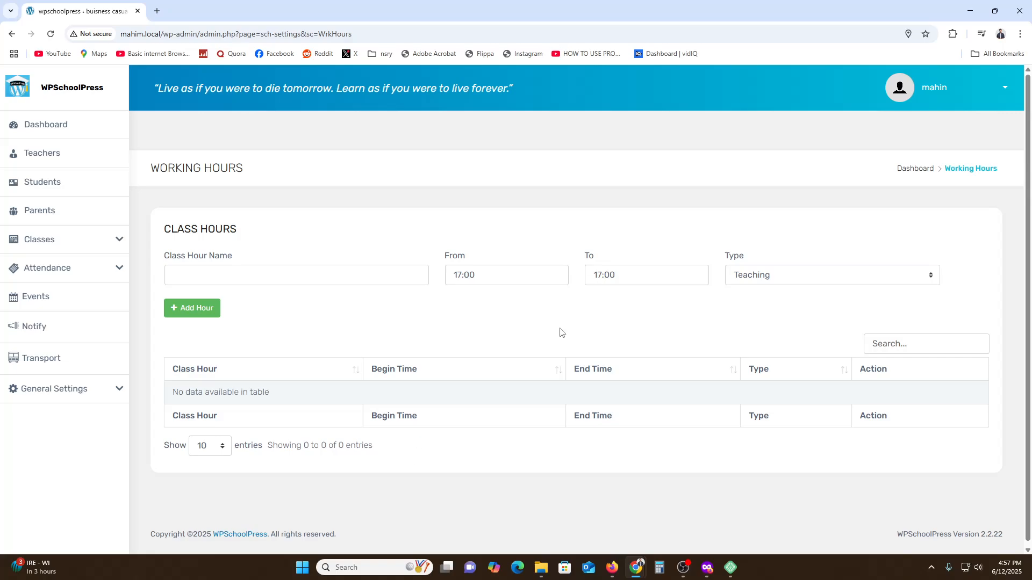
left_click(955, 97)
left_click(952, 124)
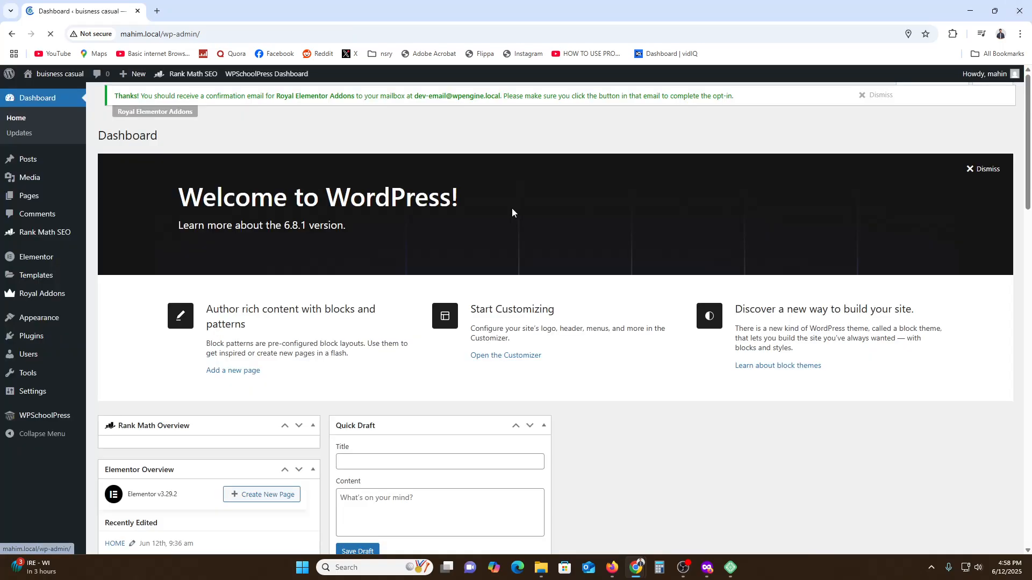